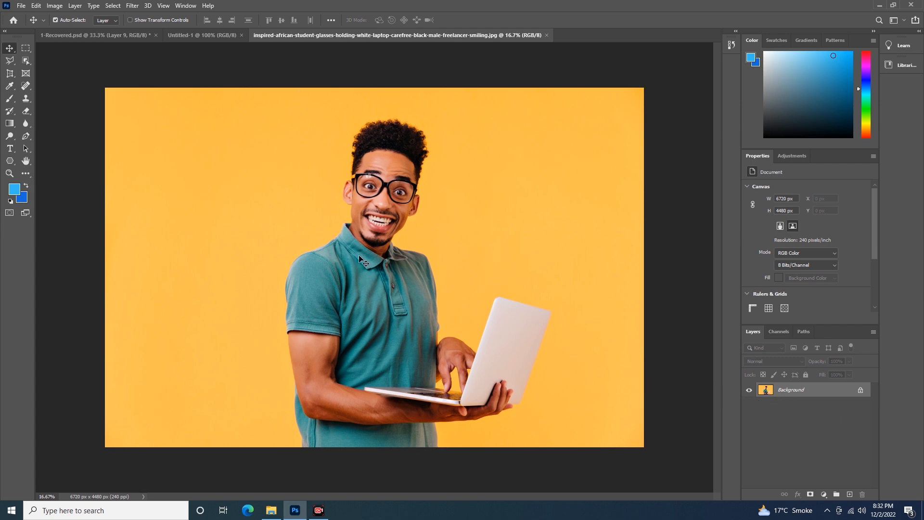
# - Try to move the locked Background layer, and start converting it to a normal layer but cancel
pyautogui.moveTo(365, 292); pyautogui.dragTo(415, 247)
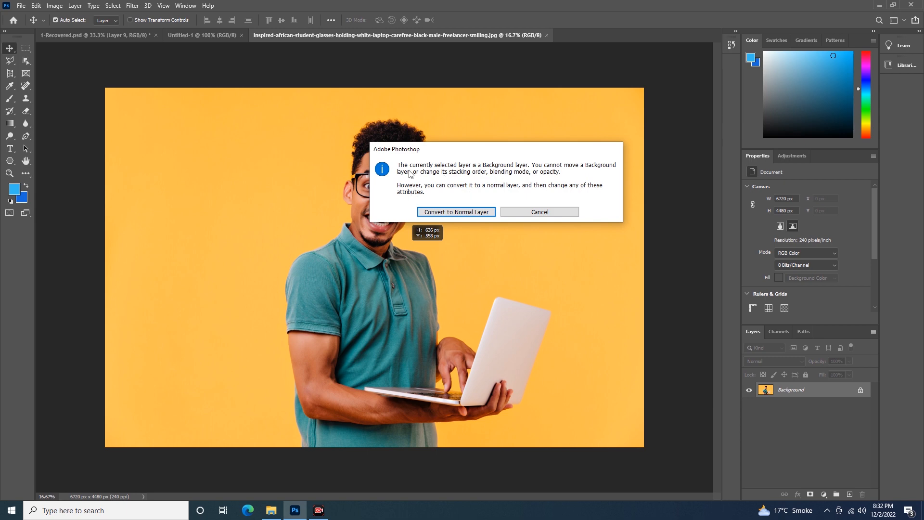
pyautogui.click(525, 213)
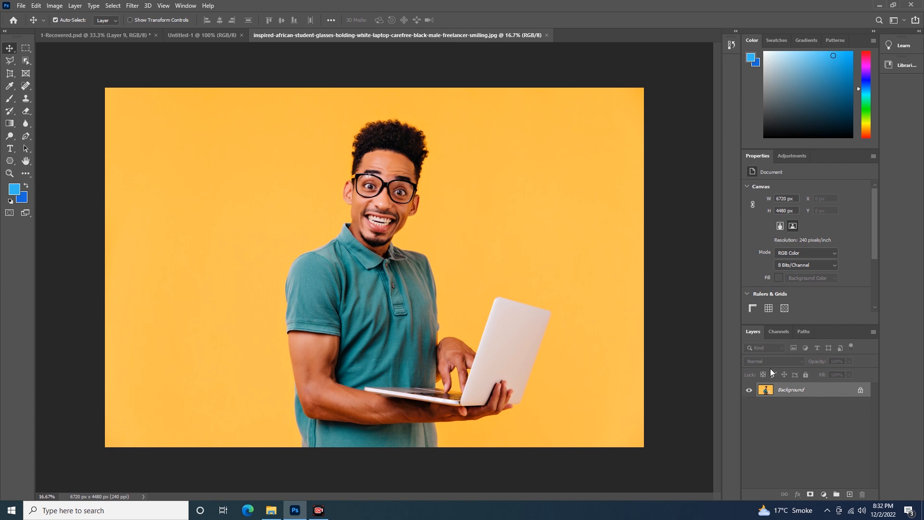
pyautogui.doubleClick(819, 394)
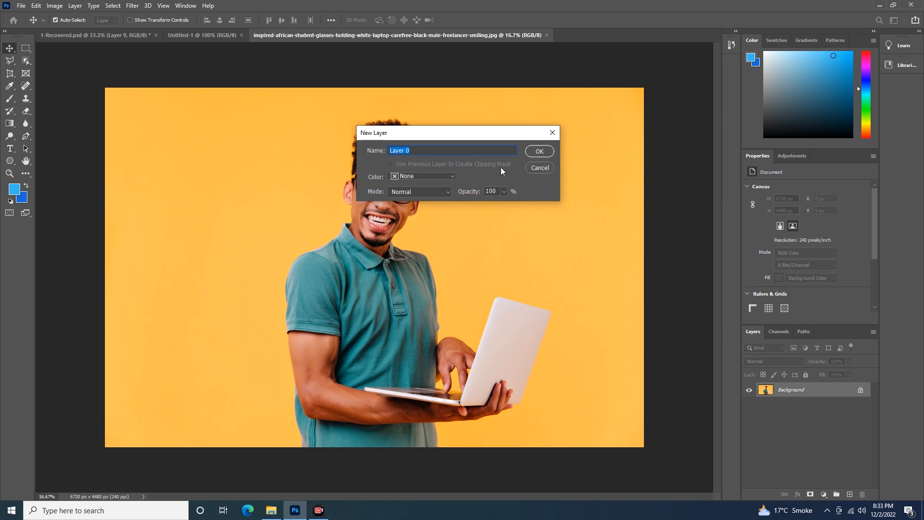
pyautogui.click(530, 168)
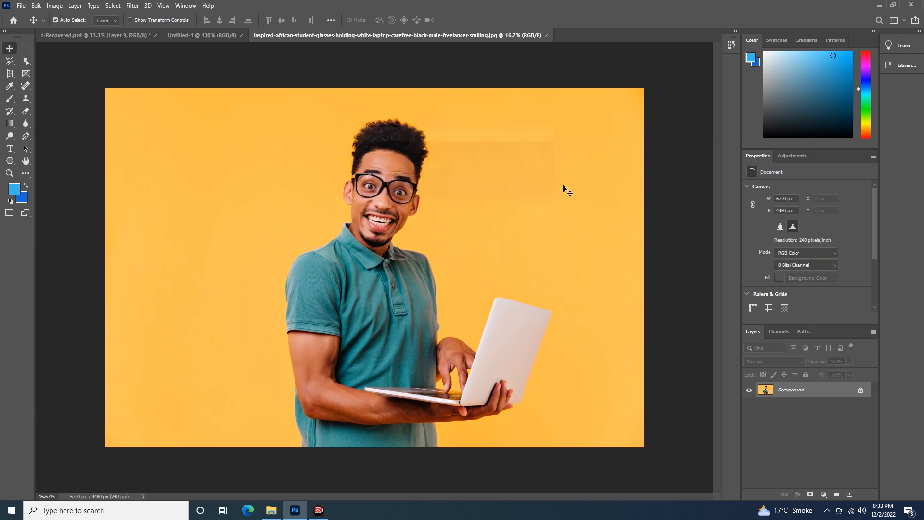
# - Unlock the Background layer, undo that once, and unlock it again as a normal layer
pyautogui.click(860, 390)
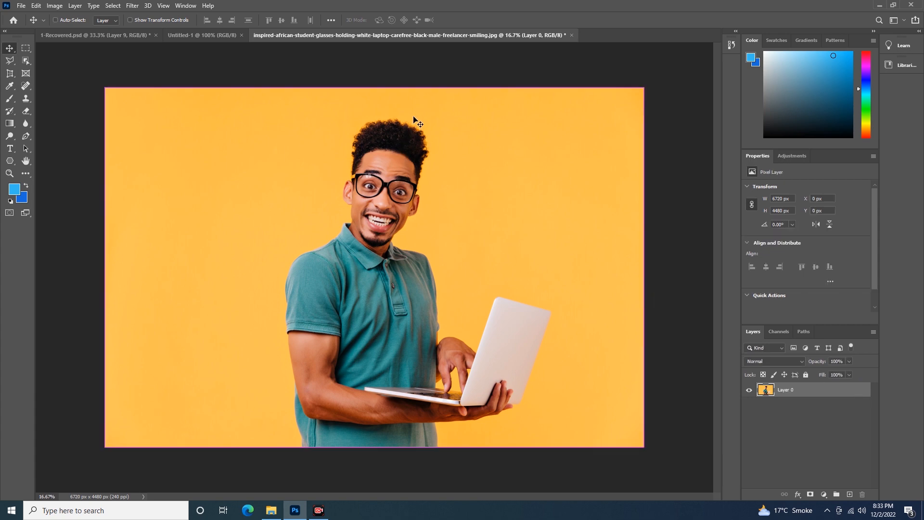
pyautogui.hotkey('ctrl', 'z')
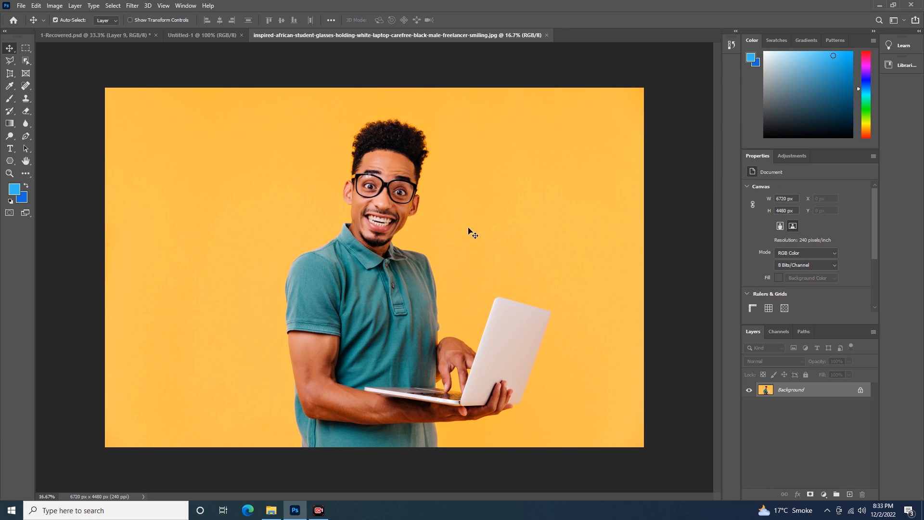
pyautogui.click(860, 392)
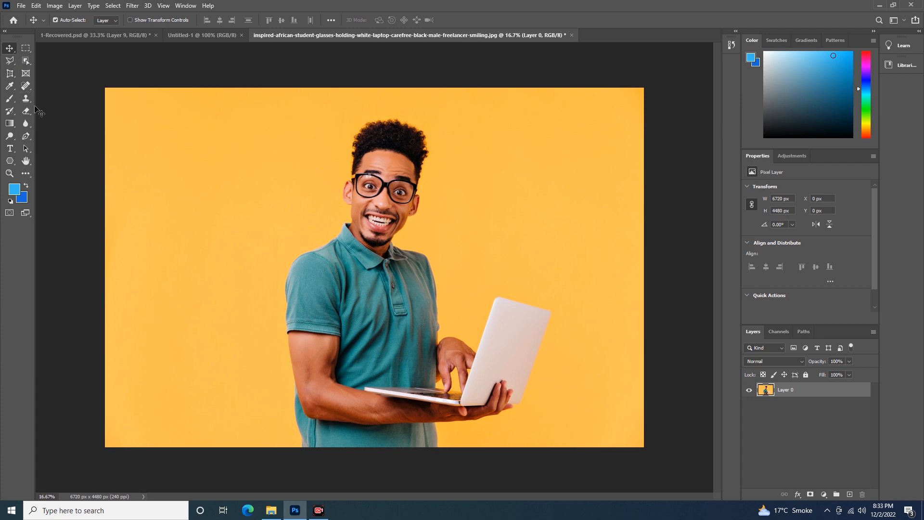
# - Paint a looping blue brush stroke across the man directly on Layer 0 and undo it
pyautogui.click(10, 99)
pyautogui.moveTo(210, 135)
pyautogui.mouseDown()
pyautogui.moveTo(268, 190)
pyautogui.moveTo(526, 294)
pyautogui.moveTo(555, 331)
pyautogui.moveTo(378, 358)
pyautogui.moveTo(170, 322)
pyautogui.moveTo(163, 233)
pyautogui.moveTo(522, 176)
pyautogui.mouseUp()
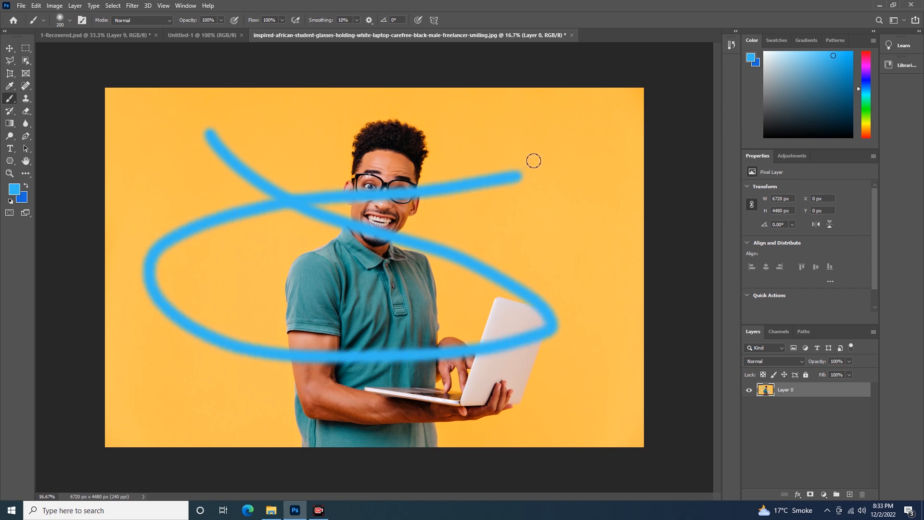
pyautogui.hotkey('ctrl', 'z')
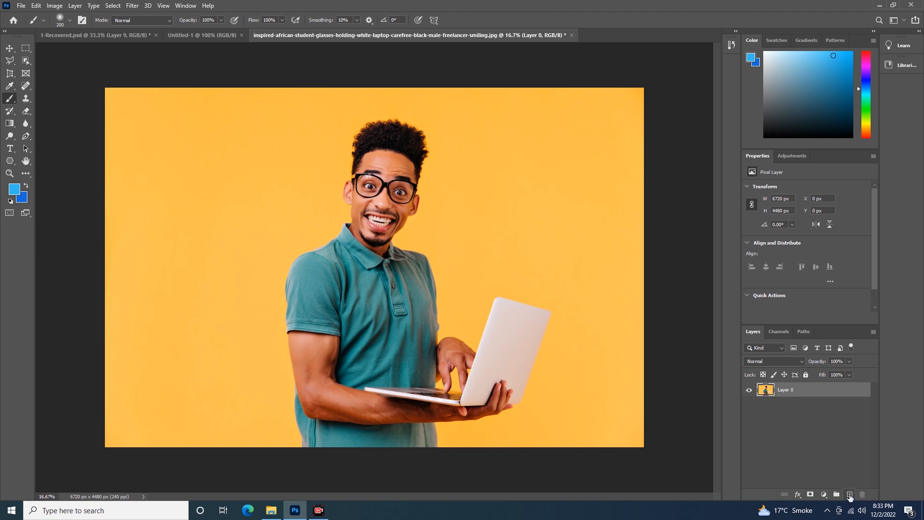
# - Add a new layer and paint a looping blue brush stroke about 5130 by 2370 px across the man
pyautogui.click(849, 495)
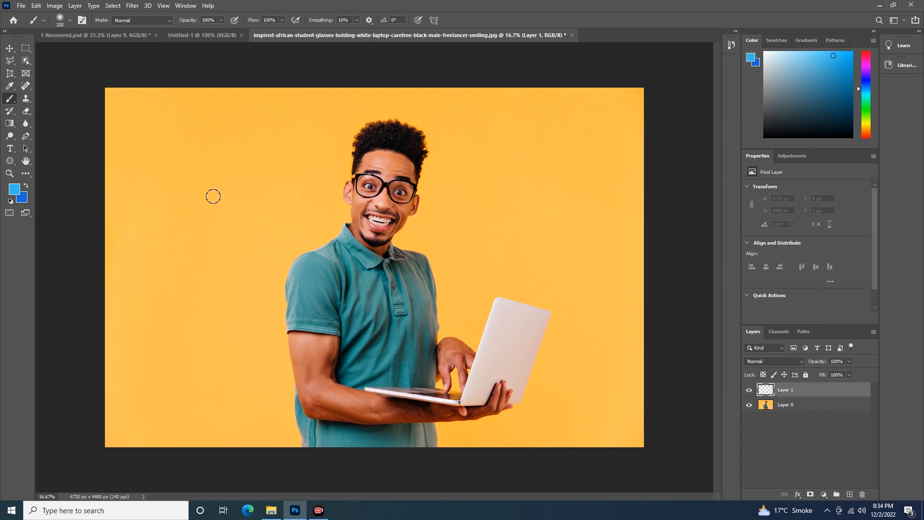
pyautogui.moveTo(190, 143)
pyautogui.mouseDown()
pyautogui.moveTo(207, 161)
pyautogui.moveTo(325, 204)
pyautogui.moveTo(545, 256)
pyautogui.moveTo(470, 303)
pyautogui.moveTo(340, 294)
pyautogui.moveTo(297, 202)
pyautogui.moveTo(393, 165)
pyautogui.mouseUp()
pyautogui.moveTo(563, 162); pyautogui.dragTo(579, 168)
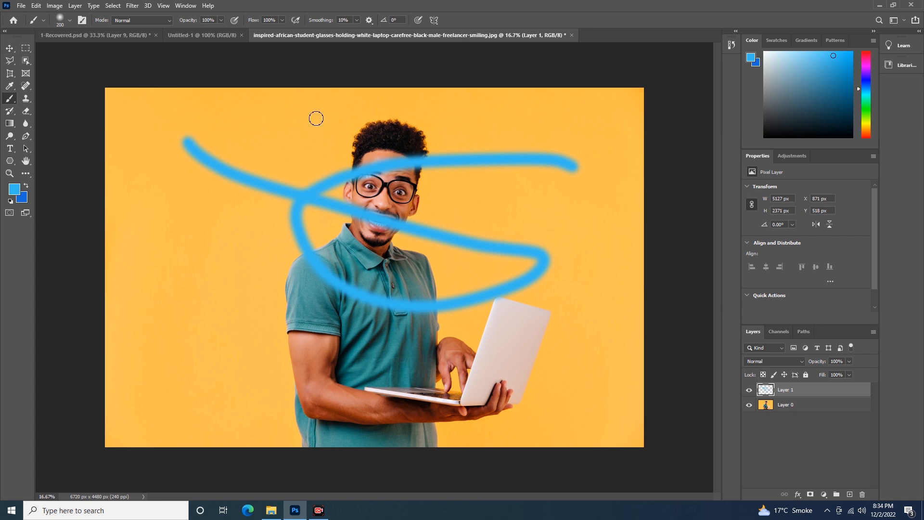
# - Move the blue stroke slightly down and to the left, and delete its layer, Layer 1
pyautogui.click(10, 49)
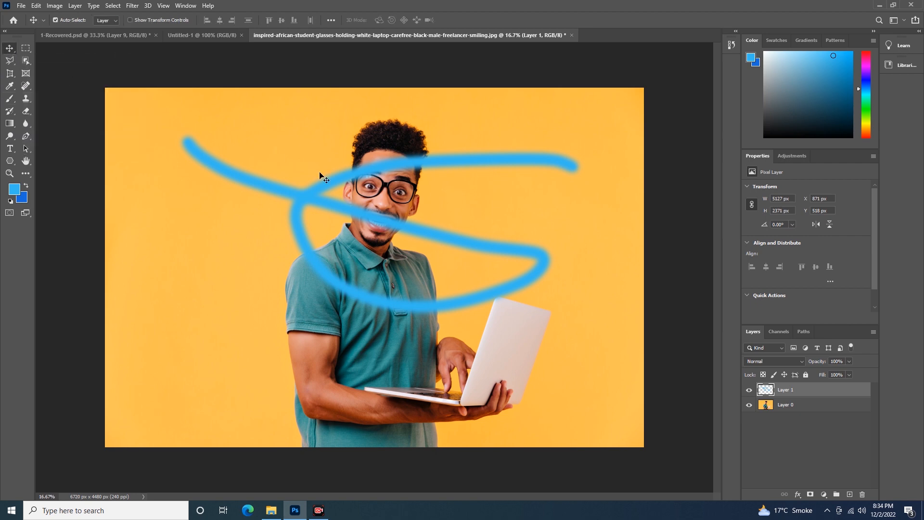
pyautogui.moveTo(310, 195)
pyautogui.mouseDown()
pyautogui.moveTo(360, 158)
pyautogui.moveTo(310, 235)
pyautogui.moveTo(351, 178)
pyautogui.moveTo(320, 225)
pyautogui.moveTo(289, 225)
pyautogui.moveTo(305, 209)
pyautogui.moveTo(296, 230)
pyautogui.mouseUp()
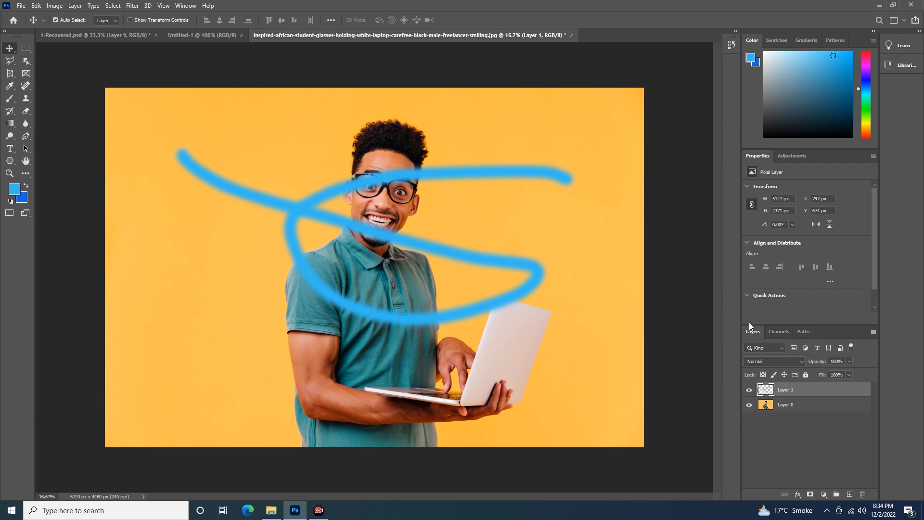
pyautogui.moveTo(814, 391)
pyautogui.mouseDown()
pyautogui.moveTo(837, 460)
pyautogui.moveTo(862, 494)
pyautogui.mouseUp()
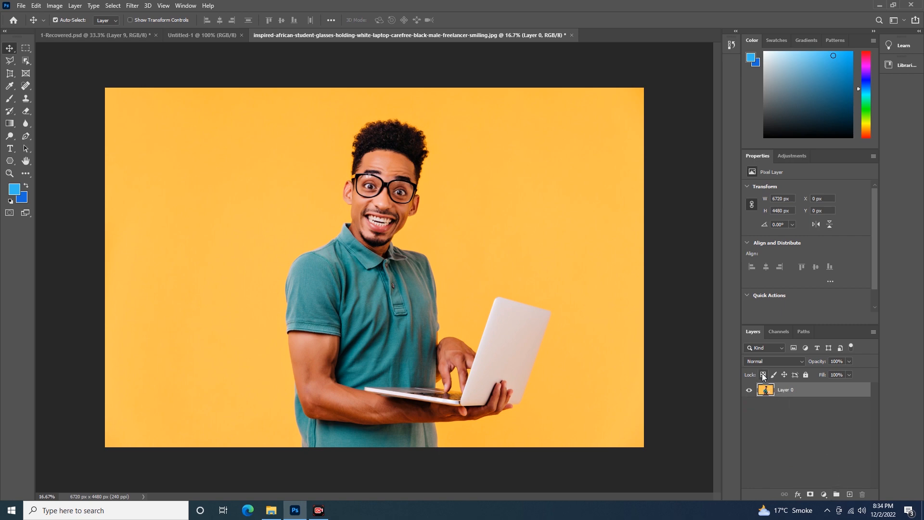
pyautogui.hotkey('ctrl', 'z')
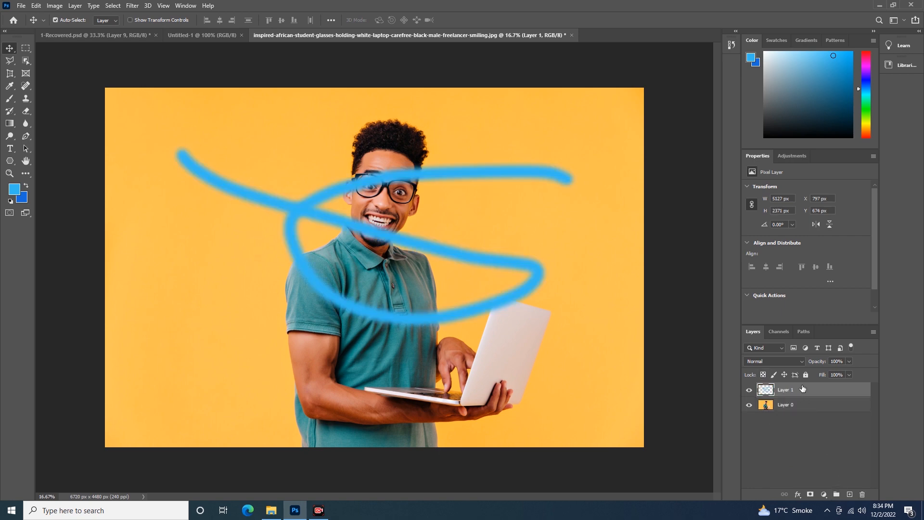
pyautogui.moveTo(809, 390); pyautogui.dragTo(859, 492)
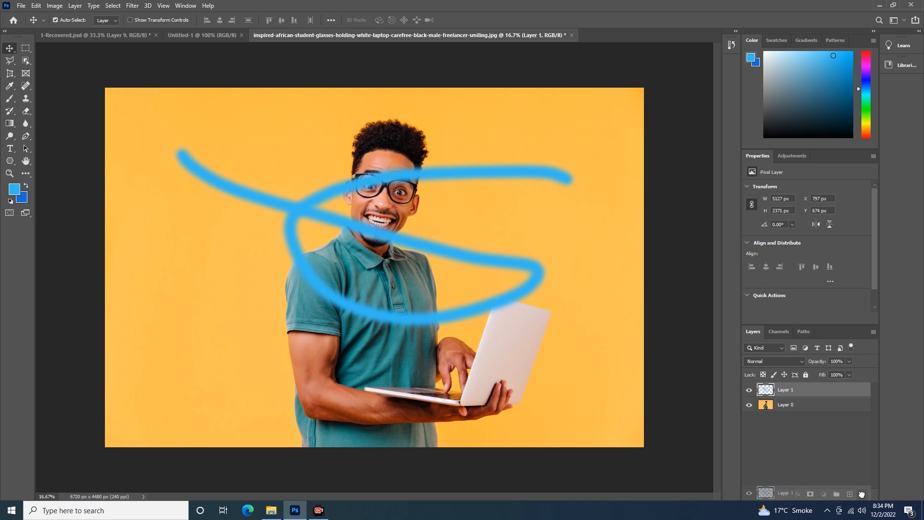
pyautogui.moveTo(861, 493); pyautogui.dragTo(862, 493)
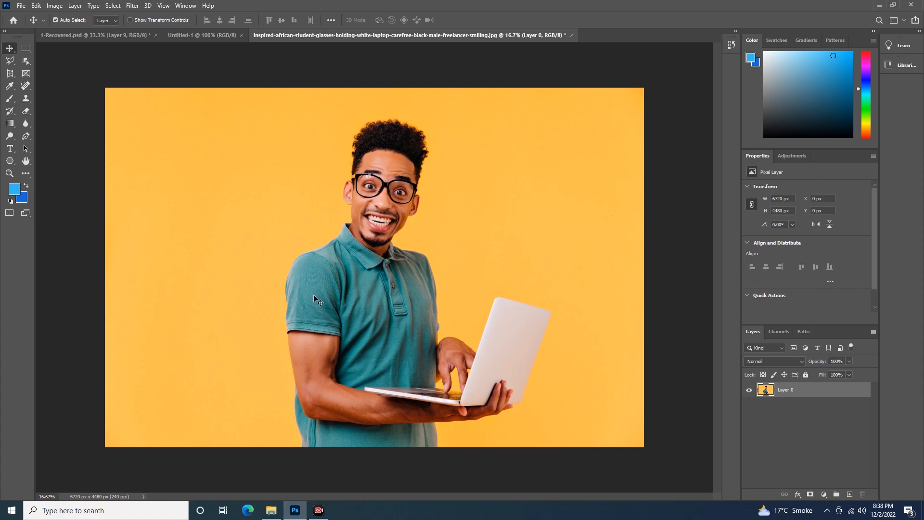
# - Place the happy-young-man-using-laptop-computer image from the 9th class folder as a new layer and move it to about X 1296, Y 434 px
pyautogui.moveTo(273, 514)
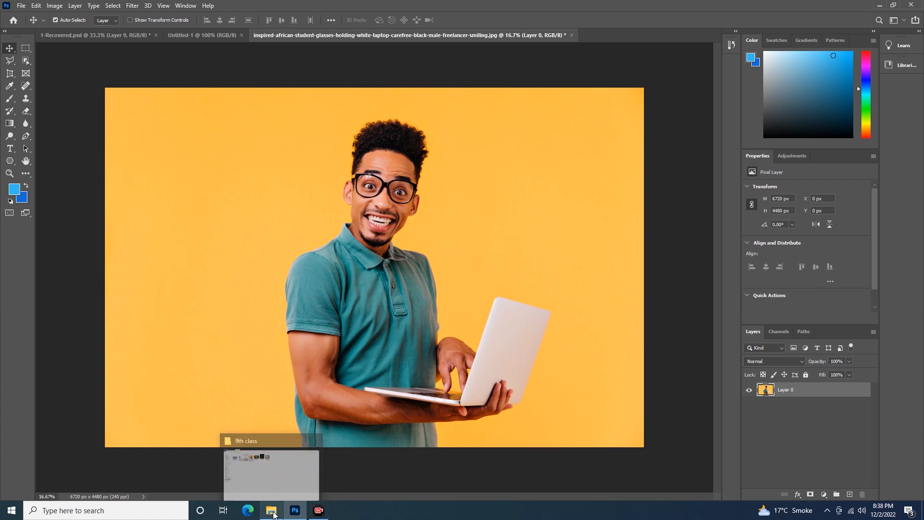
pyautogui.click(271, 474)
pyautogui.moveTo(214, 71); pyautogui.dragTo(293, 215)
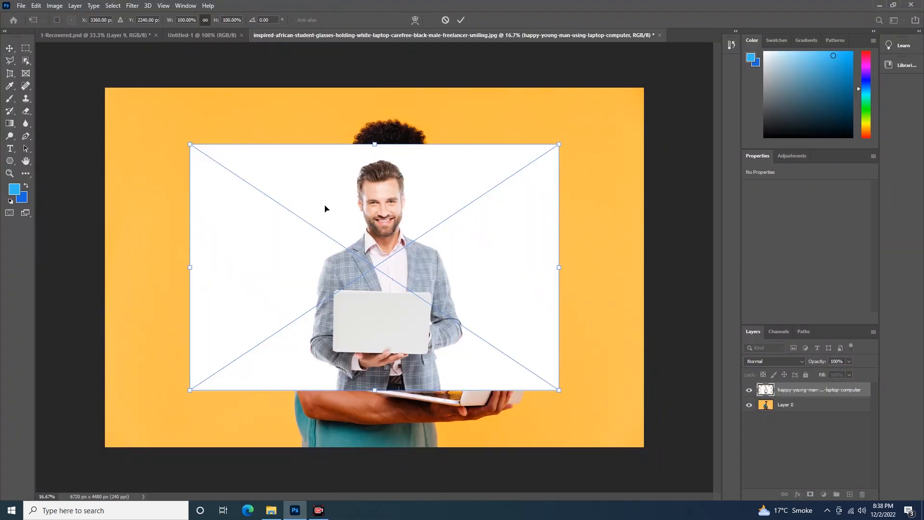
pyautogui.press('Return')
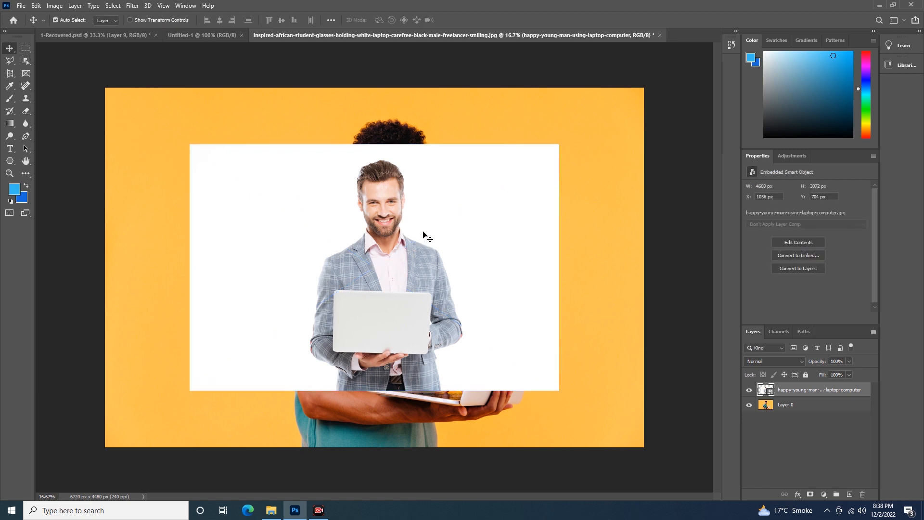
pyautogui.moveTo(409, 232); pyautogui.dragTo(429, 210)
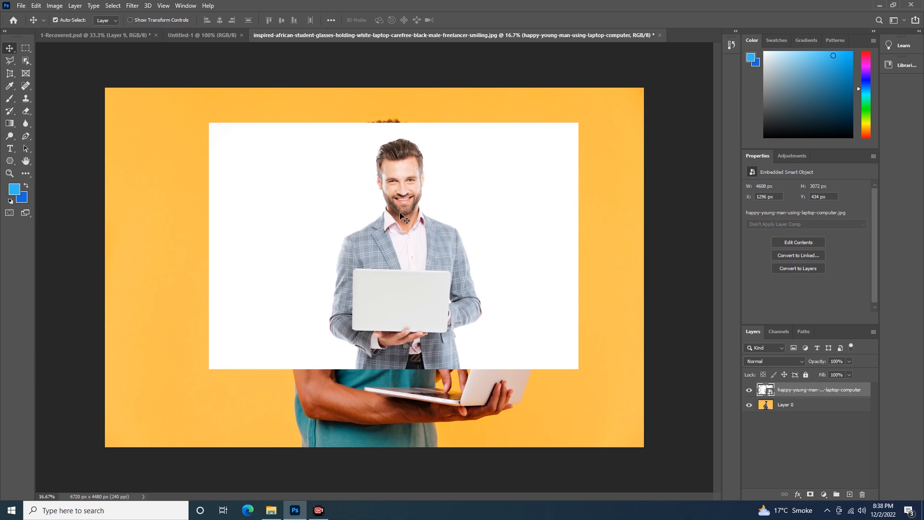
# - Hide Layer 0 and rasterize the placed laptop-man smart object by trying to paint on it with the Brush tool
pyautogui.click(749, 405)
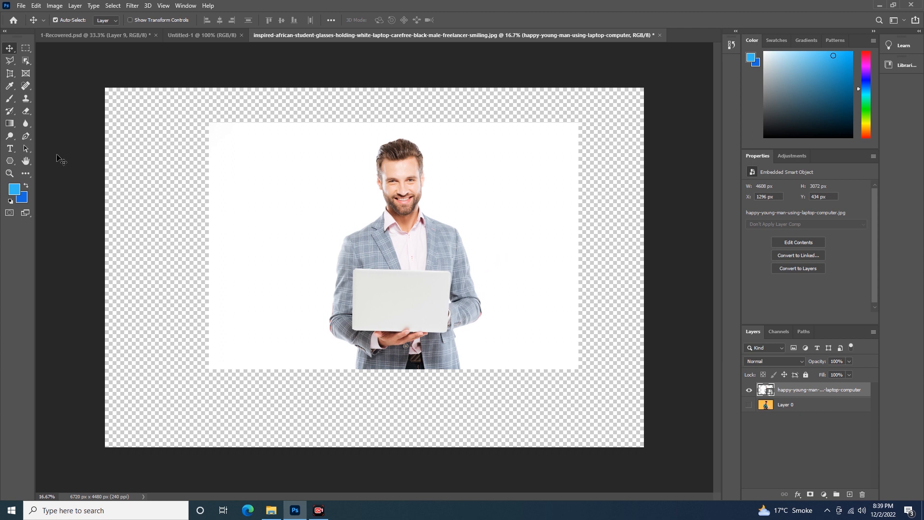
pyautogui.click(9, 100)
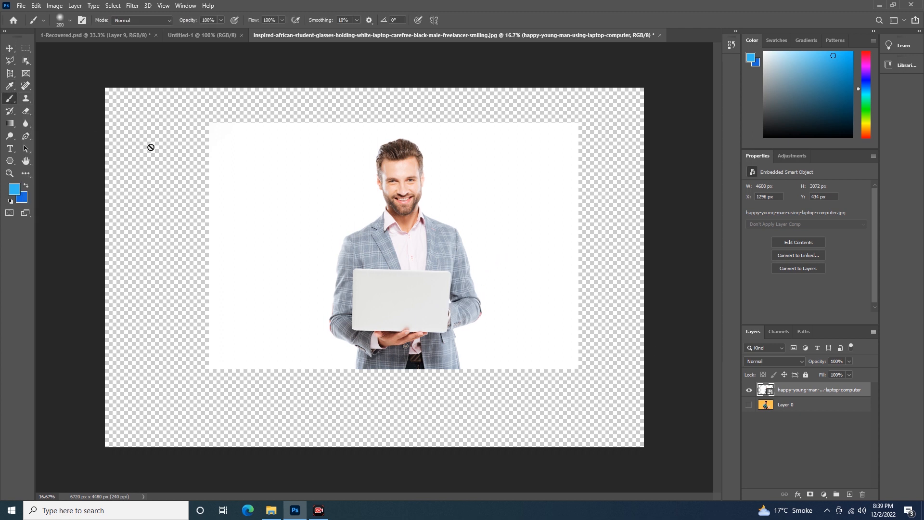
pyautogui.click(164, 147)
pyautogui.click(449, 196)
# - Paint a looping blue stroke over the laptop-man image and the transparent area around it, and undo it
pyautogui.moveTo(146, 114)
pyautogui.mouseDown()
pyautogui.moveTo(230, 224)
pyautogui.moveTo(269, 253)
pyautogui.moveTo(362, 288)
pyautogui.moveTo(432, 285)
pyautogui.moveTo(483, 259)
pyautogui.moveTo(497, 213)
pyautogui.moveTo(486, 161)
pyautogui.moveTo(462, 139)
pyautogui.moveTo(411, 120)
pyautogui.moveTo(235, 107)
pyautogui.moveTo(155, 113)
pyautogui.moveTo(143, 128)
pyautogui.moveTo(132, 212)
pyautogui.moveTo(156, 296)
pyautogui.moveTo(196, 317)
pyautogui.moveTo(257, 308)
pyautogui.moveTo(292, 261)
pyautogui.moveTo(300, 221)
pyautogui.mouseUp()
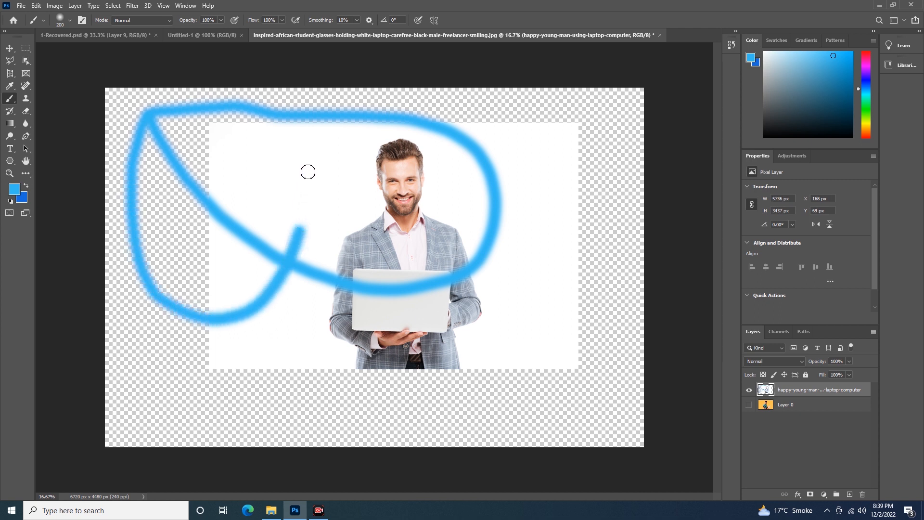
pyautogui.hotkey('ctrl', 'z')
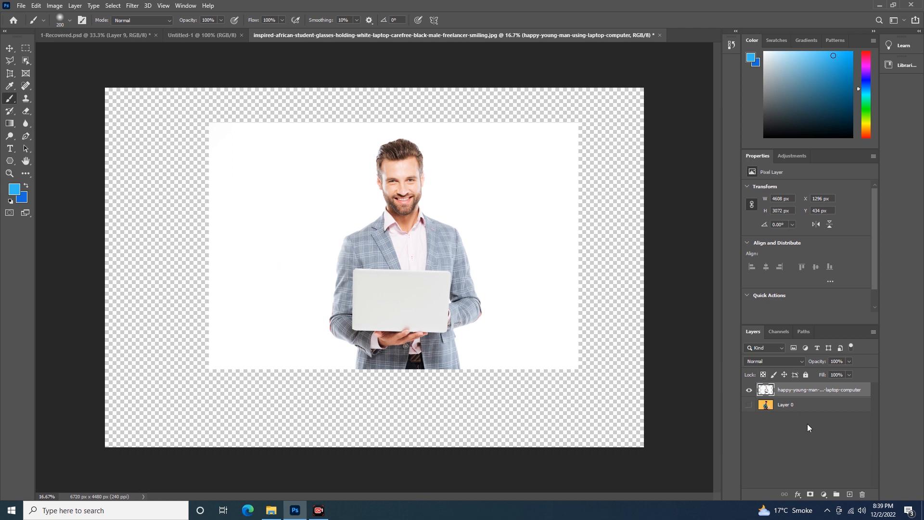
# - Test blue strokes over the image's upper-left edges with transparent pixels locked, undo them and release the lock
pyautogui.click(763, 375)
pyautogui.moveTo(282, 141)
pyautogui.mouseDown()
pyautogui.moveTo(272, 177)
pyautogui.moveTo(200, 210)
pyautogui.mouseUp()
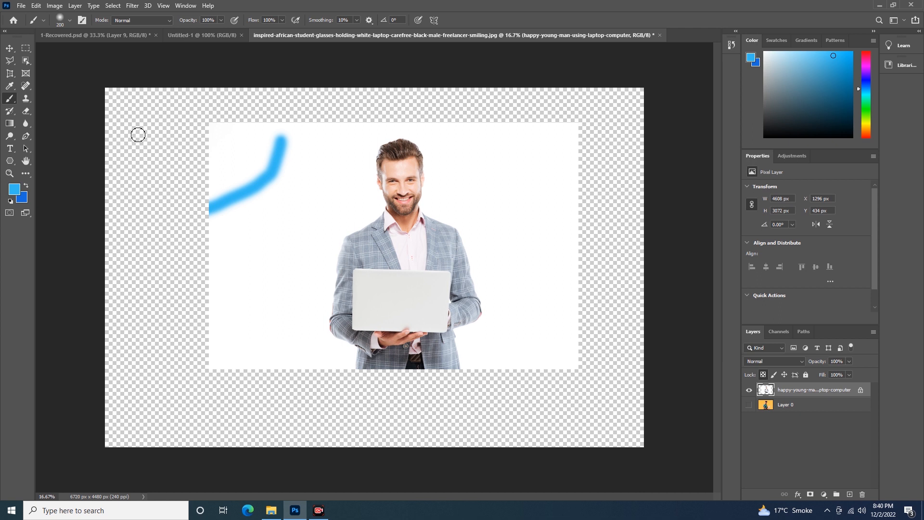
pyautogui.moveTo(263, 115); pyautogui.dragTo(284, 141)
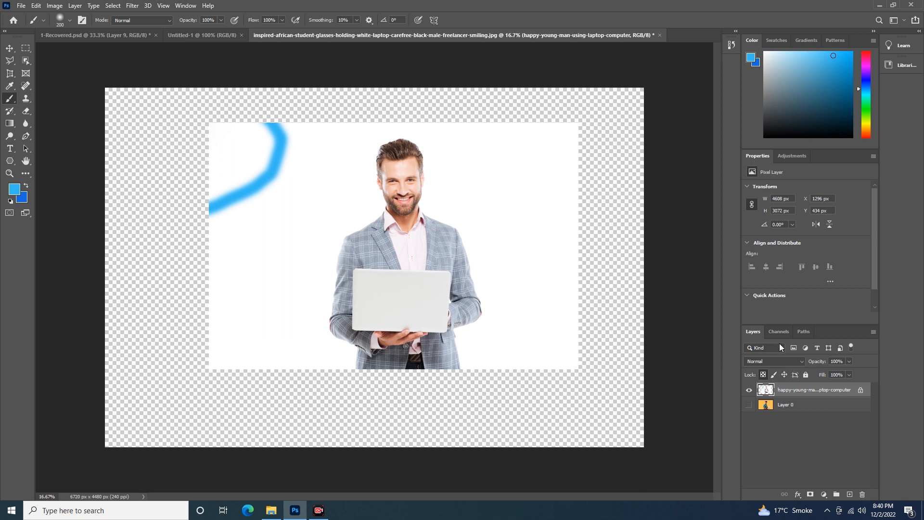
pyautogui.hotkey('ctrl', 'z')
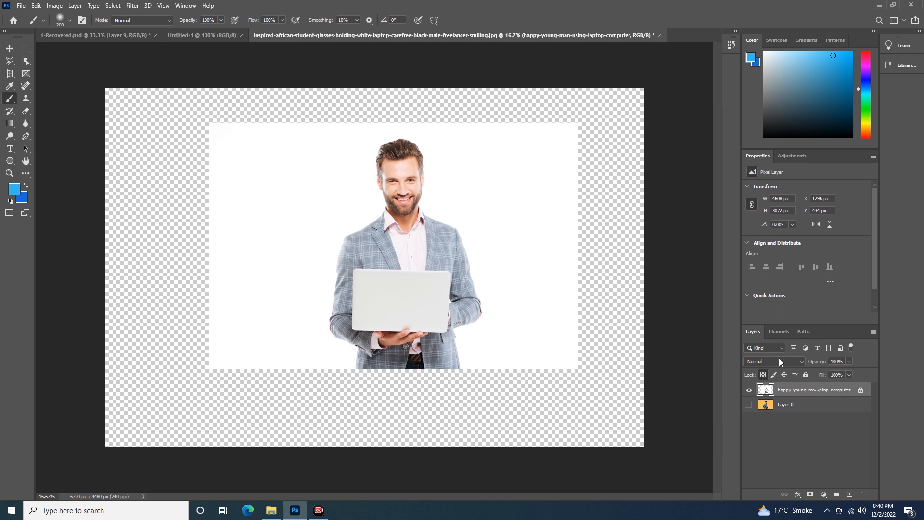
pyautogui.click(763, 375)
# - Lock the layer's image pixels, try to paint on it with the Brush tool, and release the lock
pyautogui.click(772, 375)
pyautogui.click(311, 181)
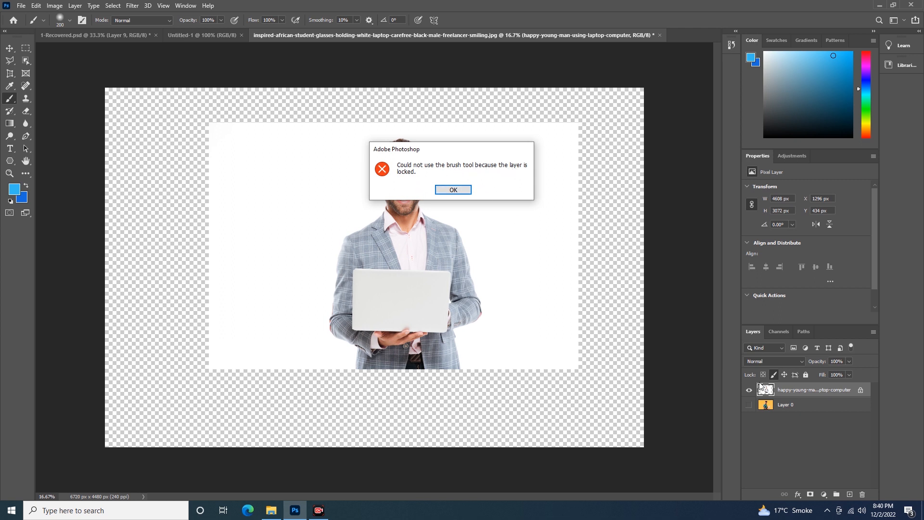
pyautogui.click(453, 190)
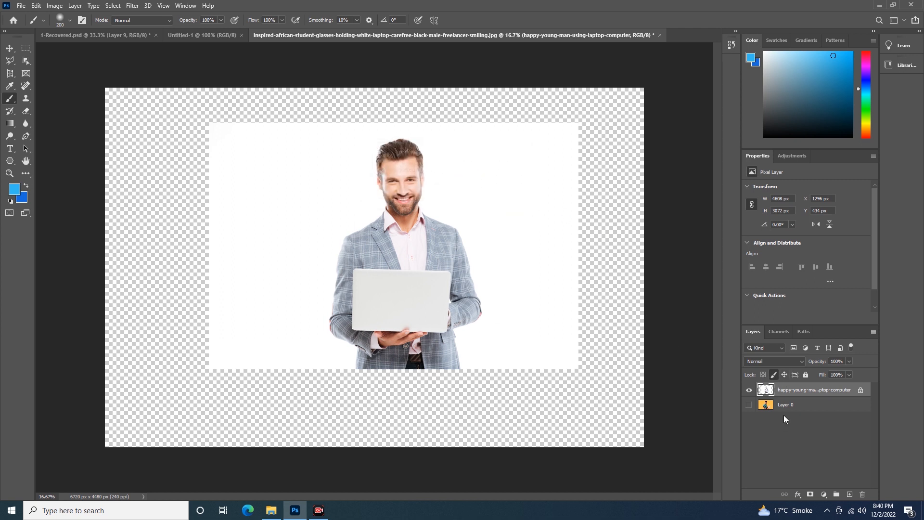
pyautogui.click(773, 375)
# - Move the laptop-man layer slightly to the left, to about X 1218, Y 440 px
pyautogui.click(9, 48)
pyautogui.moveTo(355, 222)
pyautogui.mouseDown()
pyautogui.moveTo(369, 223)
pyautogui.moveTo(341, 221)
pyautogui.moveTo(407, 232)
pyautogui.moveTo(390, 232)
pyautogui.mouseUp()
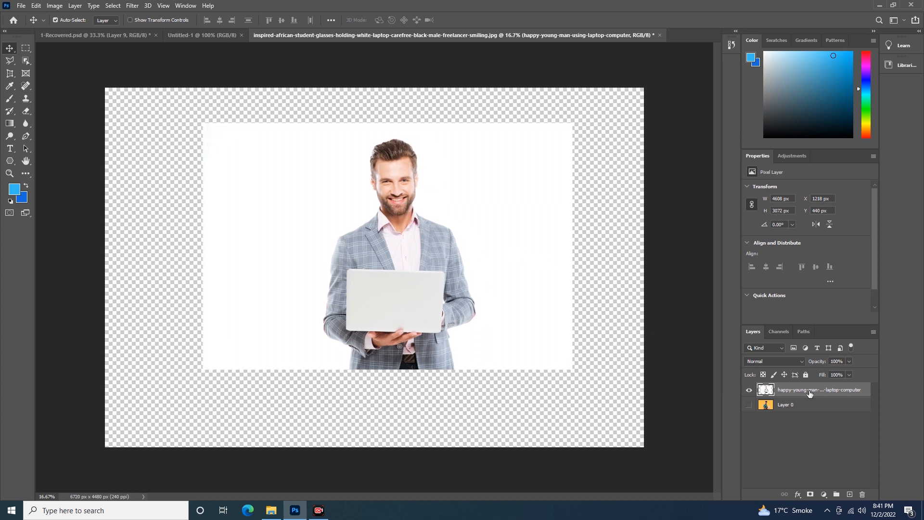
# - Lock the laptop-man layer's position, try to move it on the canvas, and reselect the layer
pyautogui.click(784, 376)
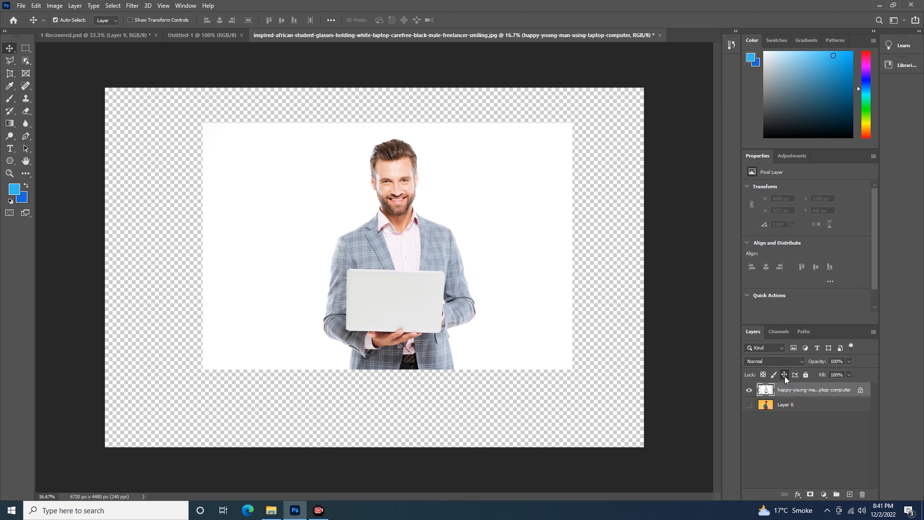
pyautogui.moveTo(400, 228); pyautogui.dragTo(474, 248)
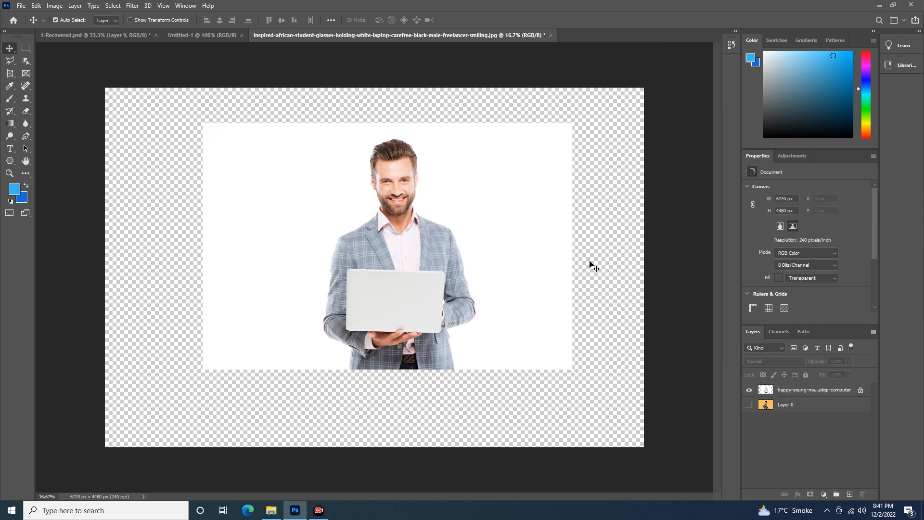
pyautogui.click(791, 391)
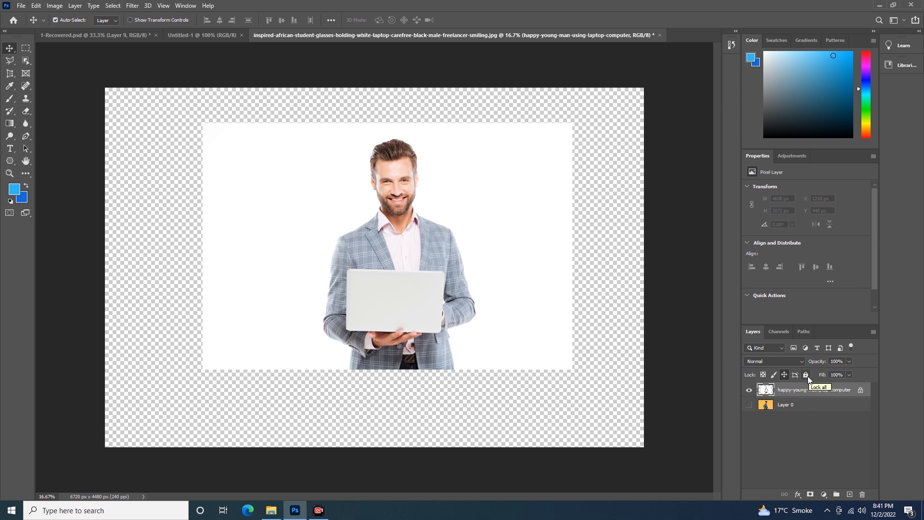
# - Lock all attributes of Layer 0 and try to select the image on the canvas
pyautogui.click(796, 407)
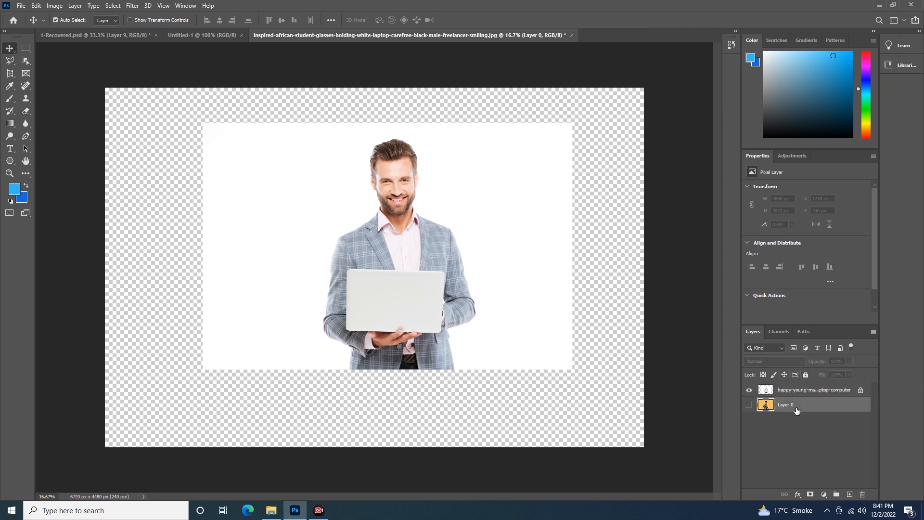
pyautogui.click(806, 374)
pyautogui.click(356, 246)
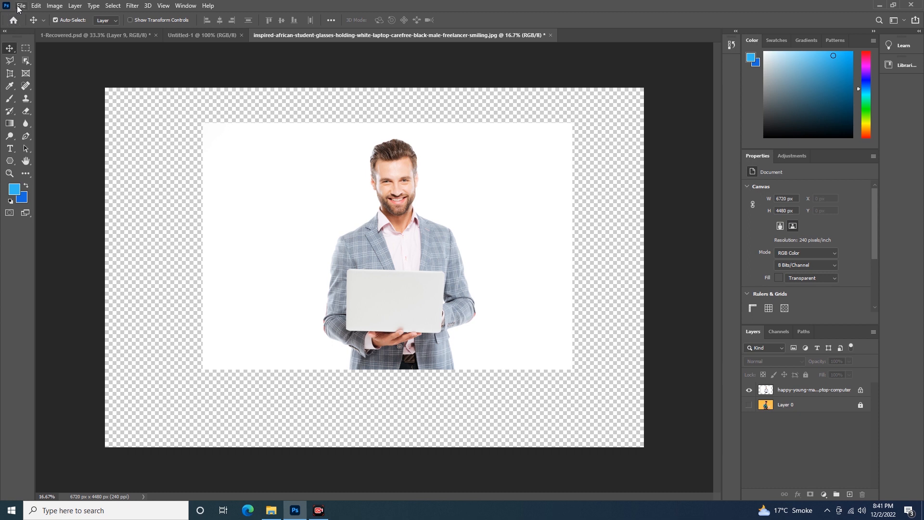
pyautogui.click(323, 516)
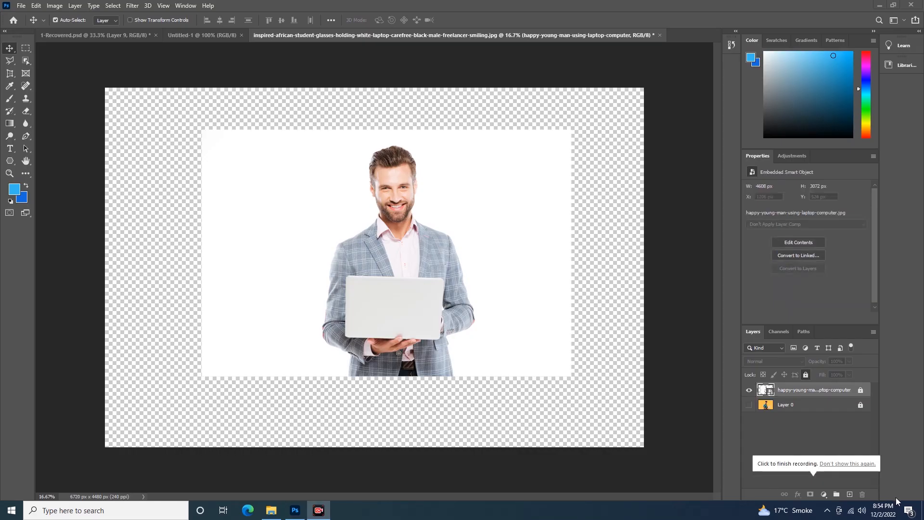
pyautogui.click(899, 491)
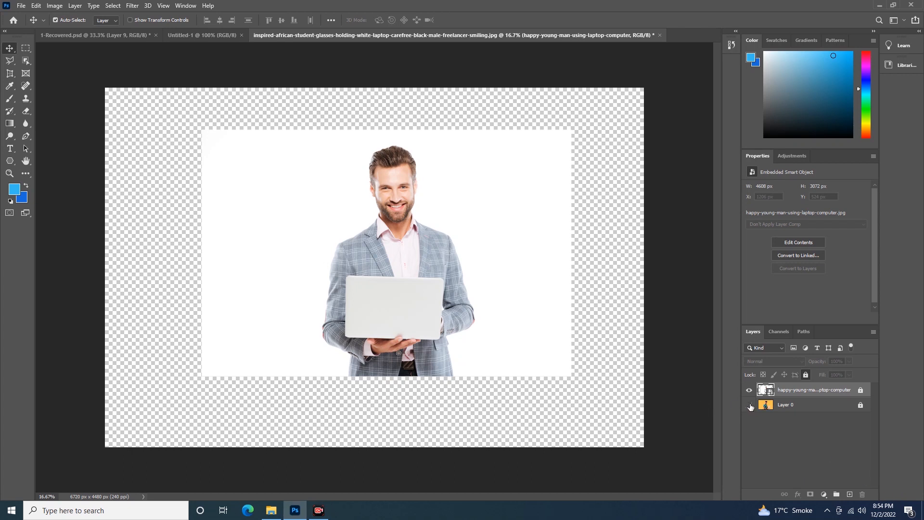
# - Make Layer 0 visible and unlock the laptop-man layer above it
pyautogui.click(749, 406)
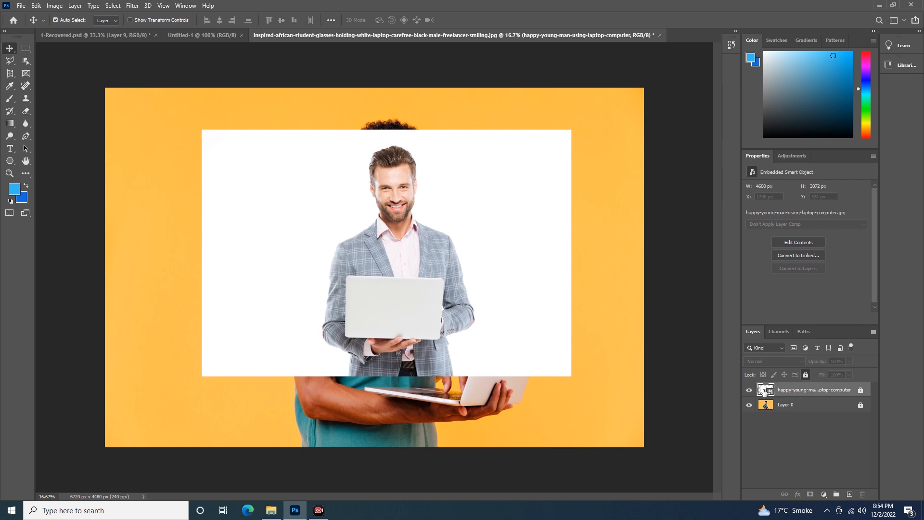
pyautogui.click(860, 390)
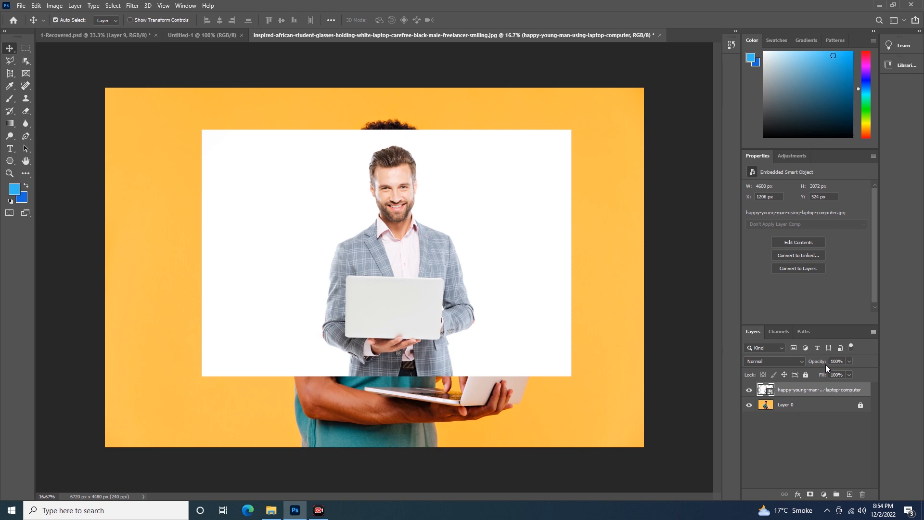
# - Try lower opacities on the laptop-man layer, including 73%, and restore it to 100%
pyautogui.moveTo(825, 365); pyautogui.dragTo(813, 365)
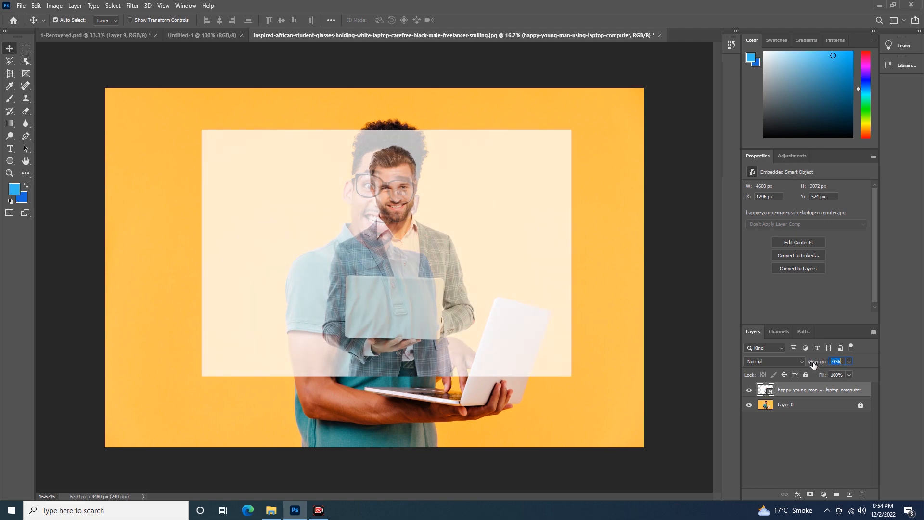
pyautogui.moveTo(813, 365); pyautogui.dragTo(829, 367)
pyautogui.press('Down')
pyautogui.press('Down')
pyautogui.press('Down')
pyautogui.press('Down')
pyautogui.press('Down')
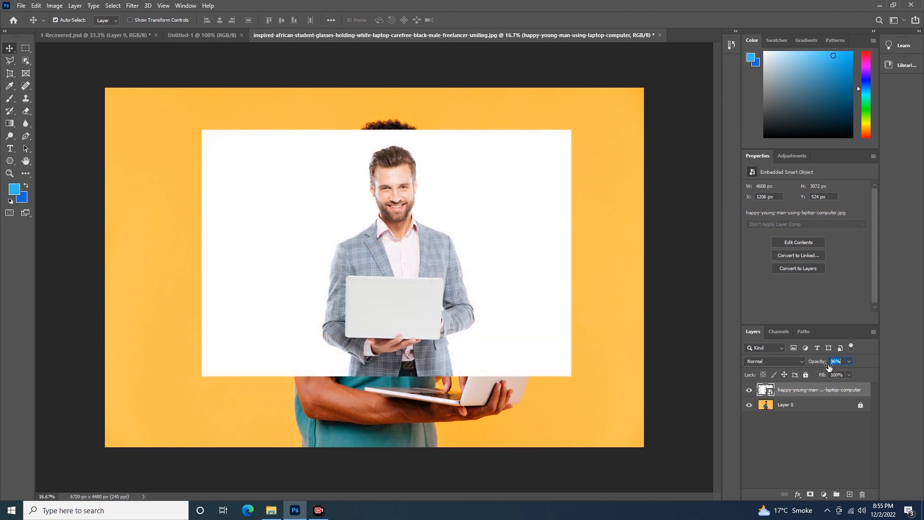
pyautogui.moveTo(828, 366)
pyautogui.mouseDown()
pyautogui.moveTo(813, 367)
pyautogui.moveTo(833, 367)
pyautogui.mouseUp()
pyautogui.click(848, 362)
pyautogui.moveTo(815, 373); pyautogui.dragTo(851, 372)
pyautogui.click(858, 362)
# - Set the laptop-man layer's blend mode to Dissolve
pyautogui.click(801, 360)
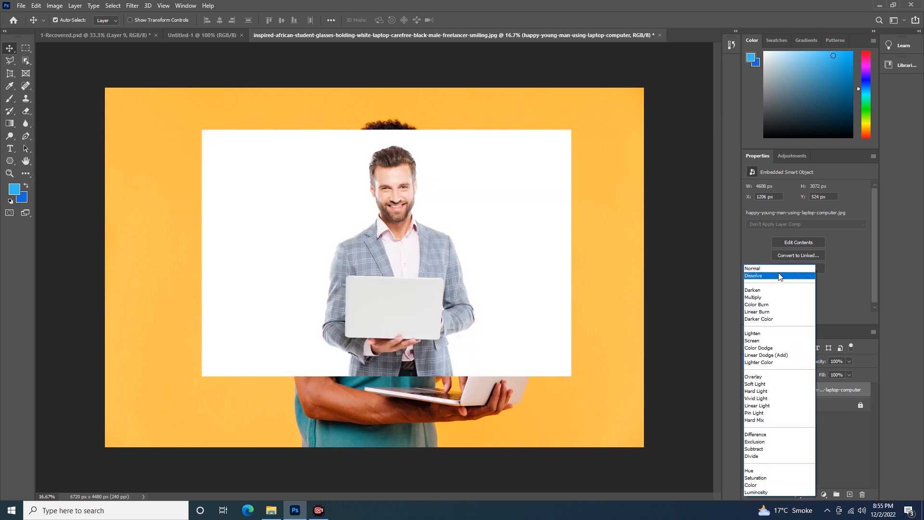
pyautogui.click(777, 269)
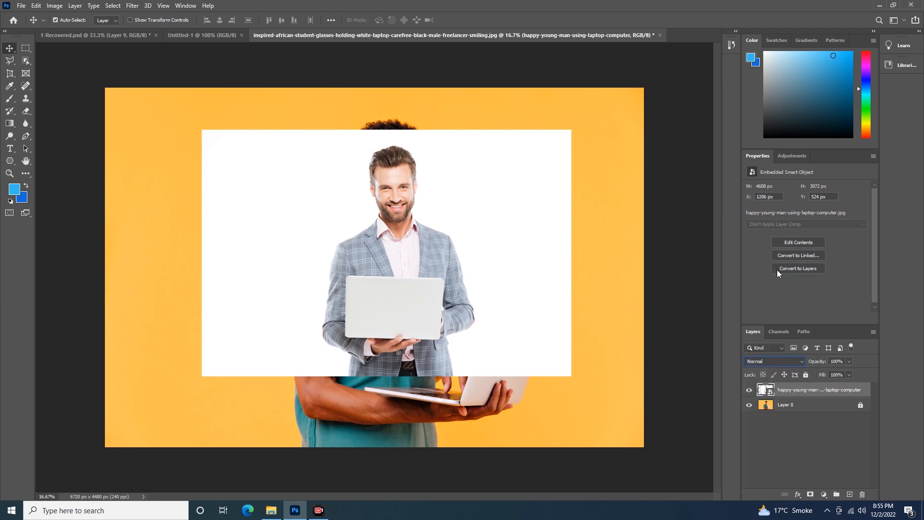
pyautogui.click(800, 363)
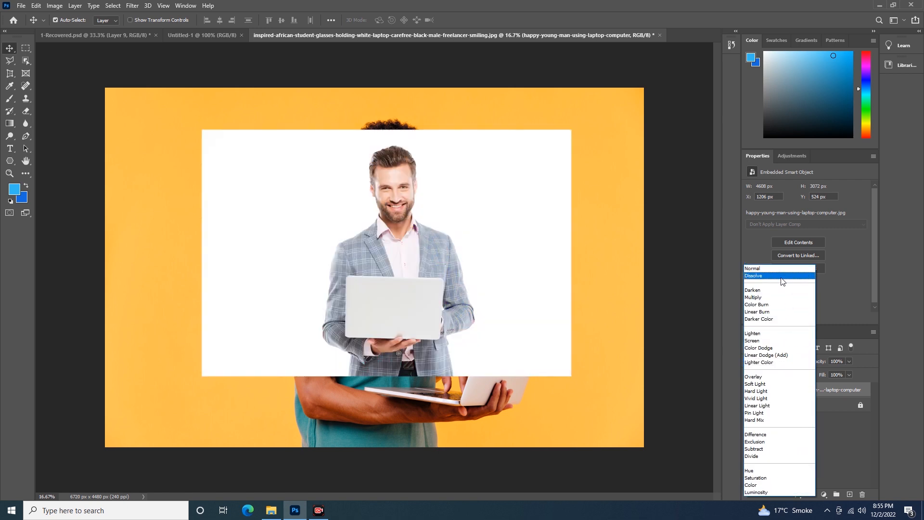
pyautogui.click(781, 278)
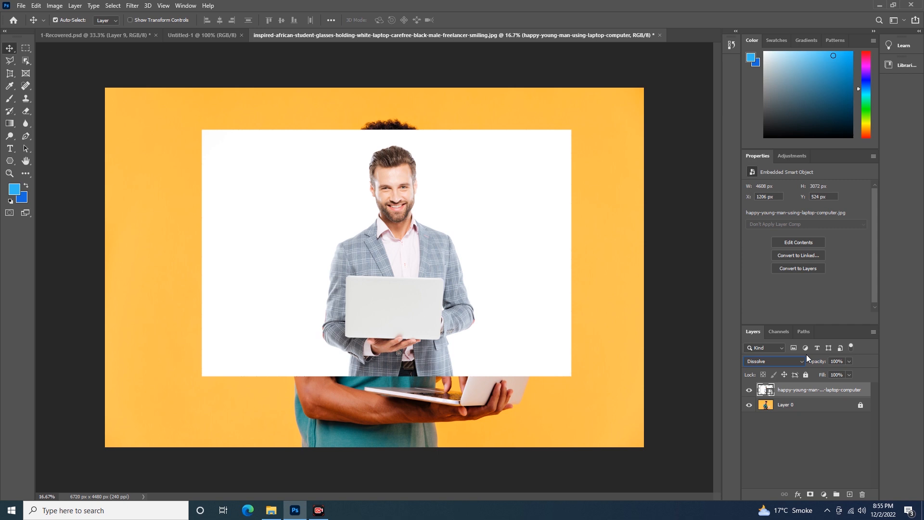
# - Lower the dissolved laptop-man layer's opacity to 40% and further to 13%
pyautogui.click(848, 360)
pyautogui.moveTo(824, 373); pyautogui.dragTo(823, 373)
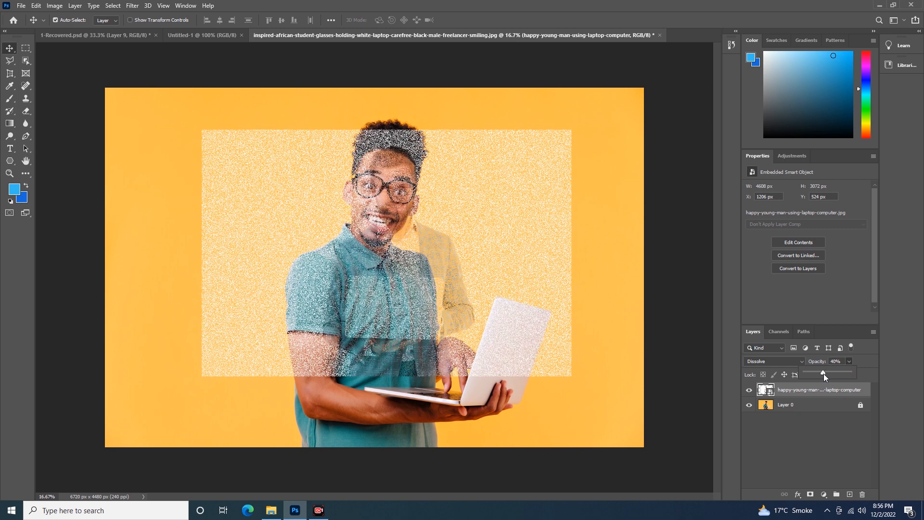
pyautogui.moveTo(815, 373); pyautogui.dragTo(811, 372)
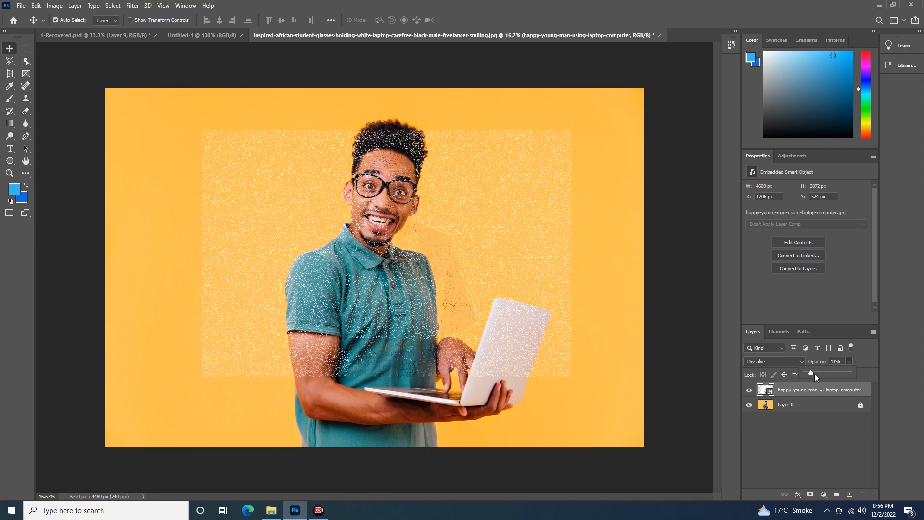
# - Inspect the Dissolve grain on the shirt up close while varying the layer's opacity to 46% and finally 99%
pyautogui.press('ctrl')
pyautogui.hotkey('ctrl', '+')
pyautogui.hotkey('ctrl', '+')
pyautogui.hotkey('ctrl', '+')
pyautogui.hotkey('ctrl', '+')
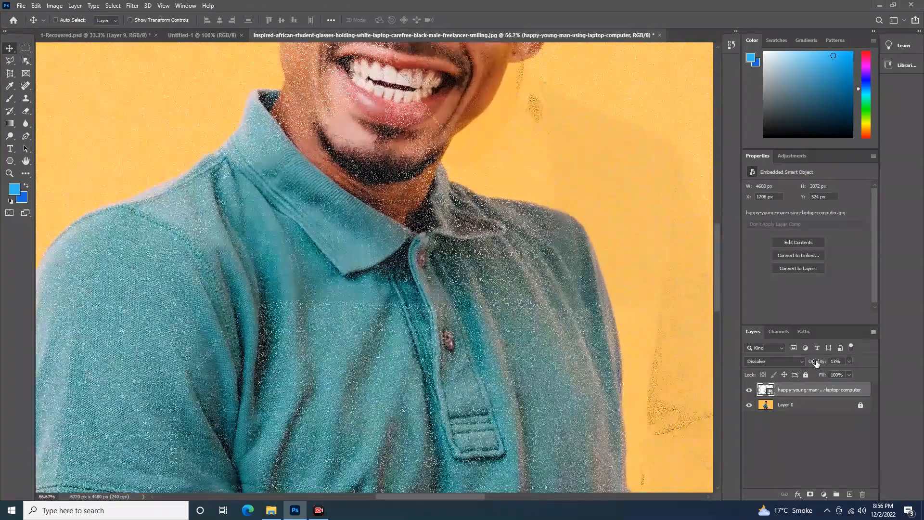
pyautogui.hotkey('ctrl', '+')
pyautogui.hotkey('ctrl', '+')
pyautogui.hotkey('ctrl', '+')
pyautogui.hotkey('ctrl', '+')
pyautogui.hotkey('ctrl', '+')
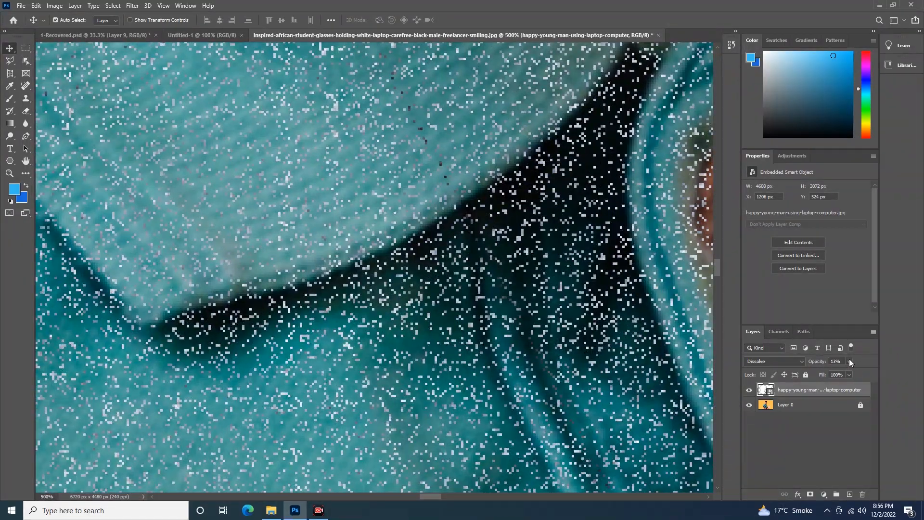
pyautogui.moveTo(834, 379); pyautogui.dragTo(848, 378)
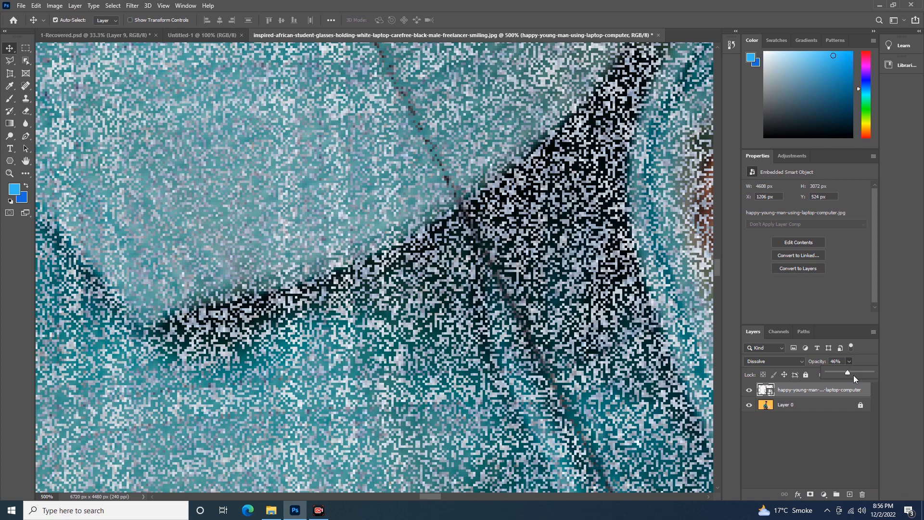
pyautogui.moveTo(840, 374); pyautogui.dragTo(831, 373)
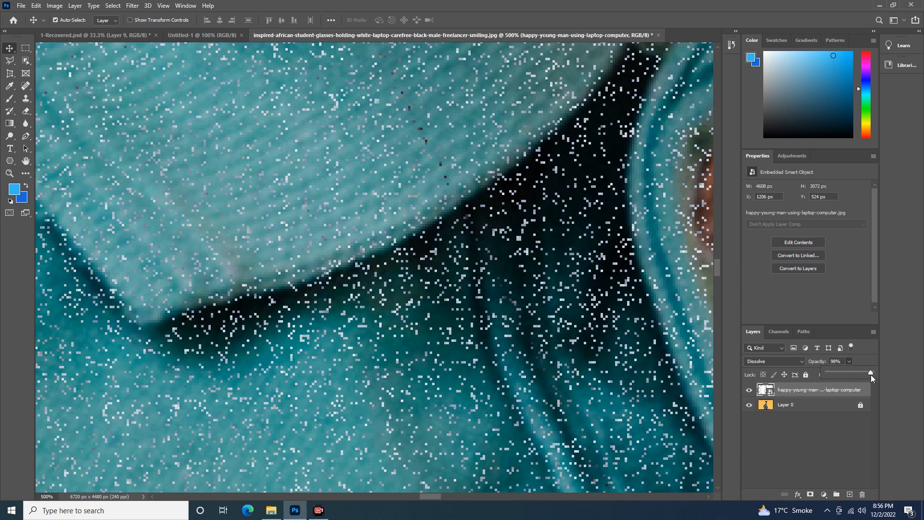
pyautogui.moveTo(871, 374); pyautogui.dragTo(872, 375)
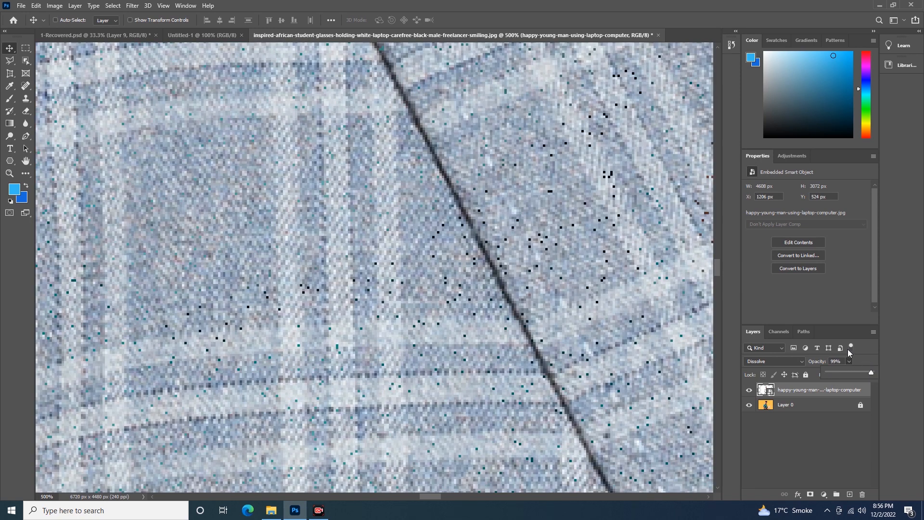
# - With the whole image in view, test the dissolved layer's opacity at 0% and 7%, and return it to 100%
pyautogui.hotkey('ctrl', '-')
pyautogui.hotkey('ctrl', '-')
pyautogui.hotkey('ctrl', '-')
pyautogui.hotkey('ctrl', '-')
pyautogui.hotkey('ctrl', '-')
pyautogui.hotkey('ctrl', '-')
pyautogui.hotkey('ctrl', '-')
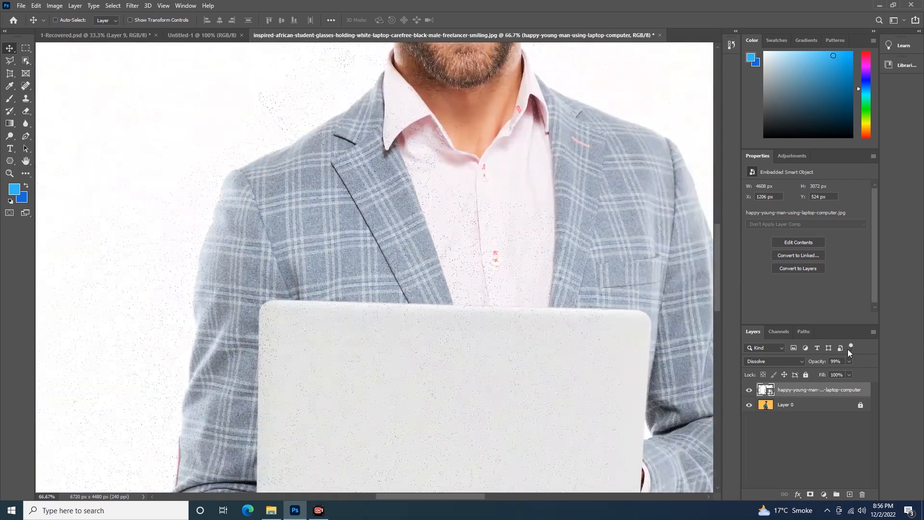
pyautogui.hotkey('ctrl', '-')
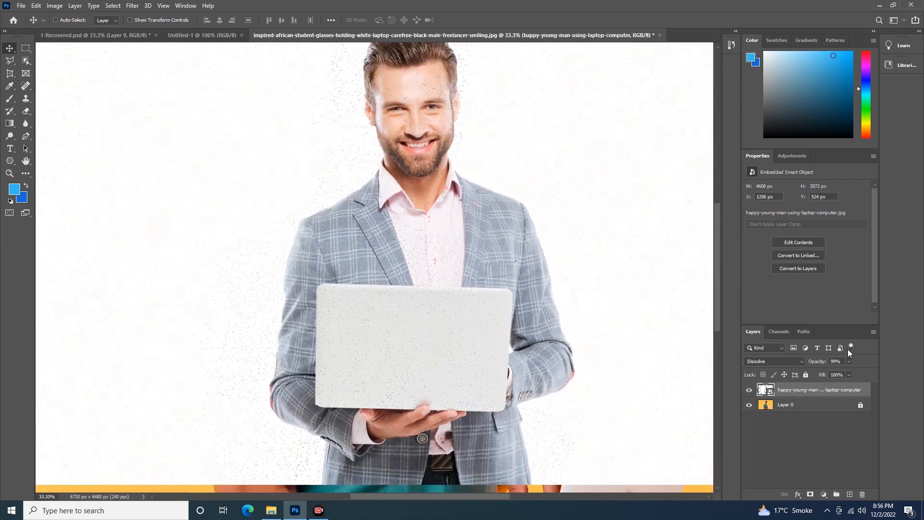
pyautogui.hotkey('ctrl', '-')
pyautogui.hotkey('ctrl', '-')
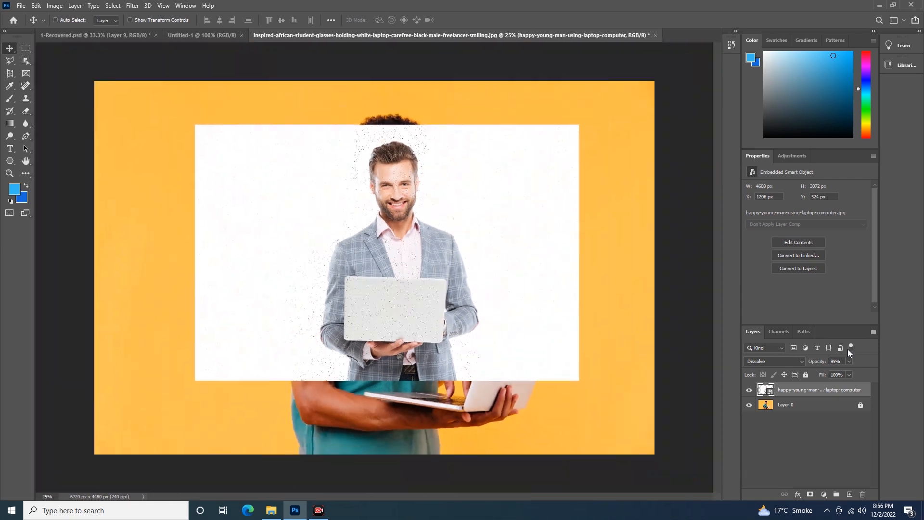
pyautogui.press('ctrl')
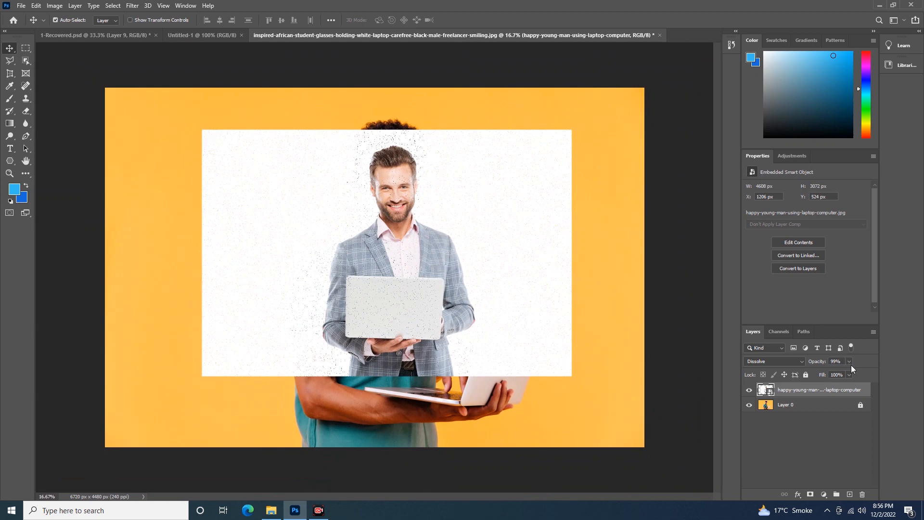
pyautogui.click(850, 362)
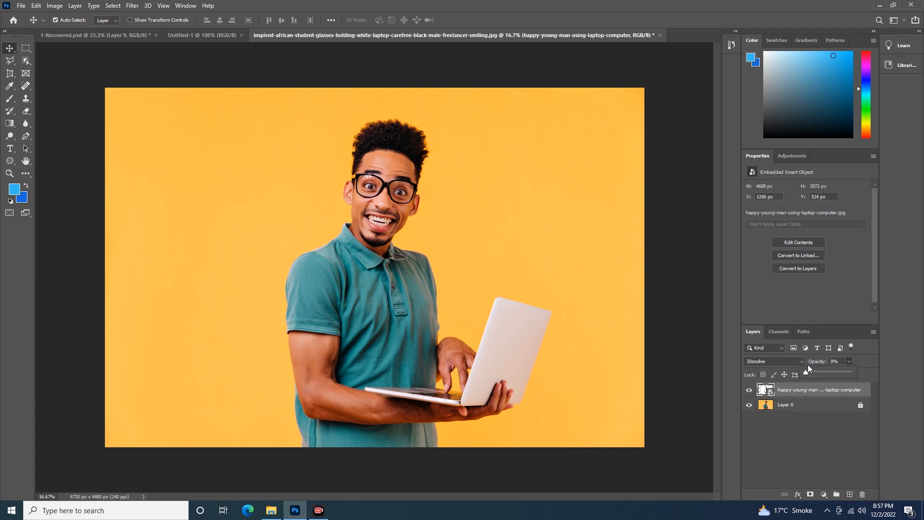
pyautogui.moveTo(811, 373)
pyautogui.mouseDown()
pyautogui.moveTo(823, 374)
pyautogui.moveTo(811, 374)
pyautogui.mouseUp()
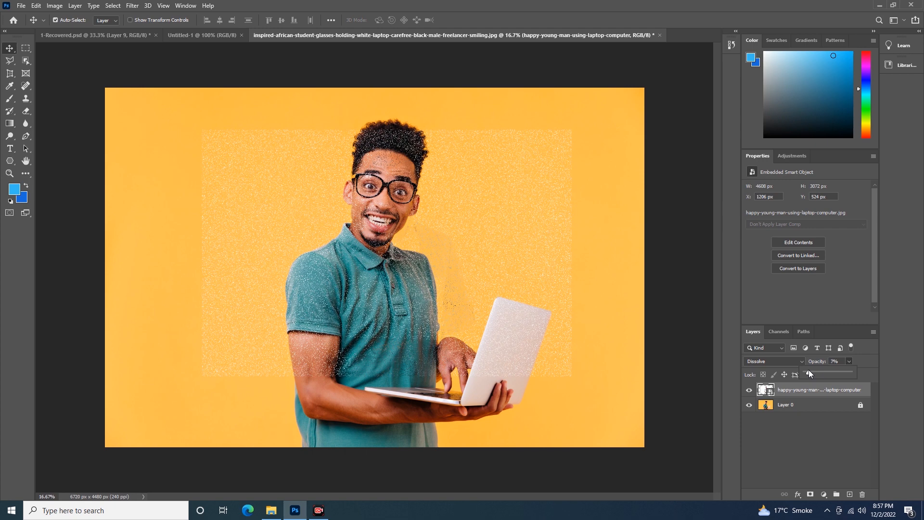
pyautogui.moveTo(812, 374); pyautogui.dragTo(812, 373)
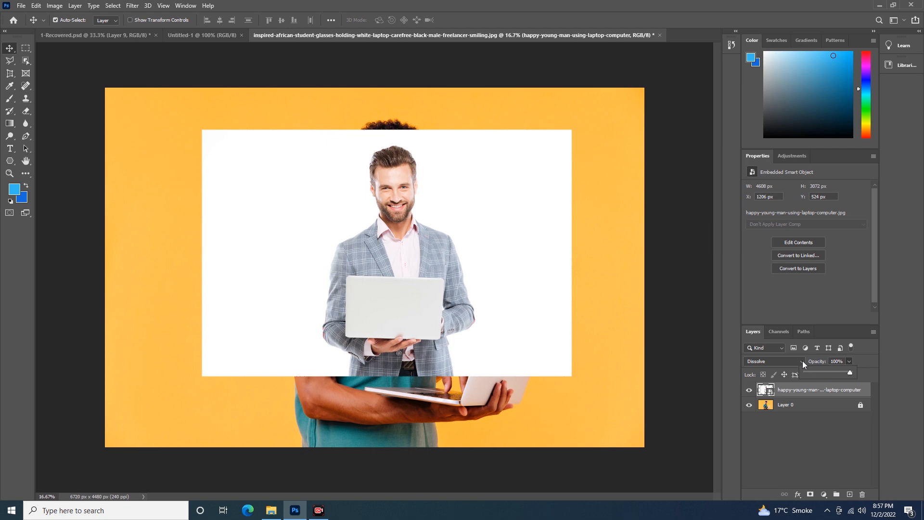
# - Preview blend modes such as Screen and Darken on the laptop-man layer and set it back to Normal
pyautogui.click(800, 361)
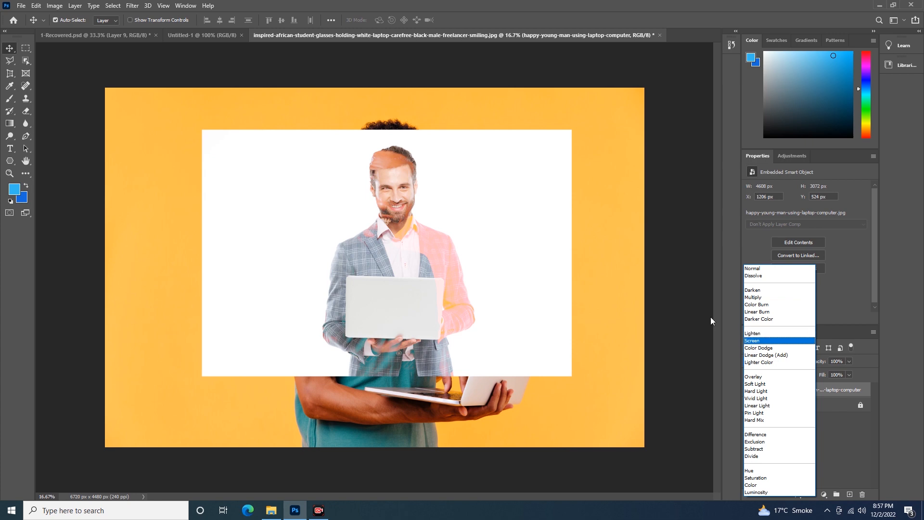
pyautogui.press('Up')
pyautogui.press('Up')
pyautogui.press('Up')
pyautogui.press('Up')
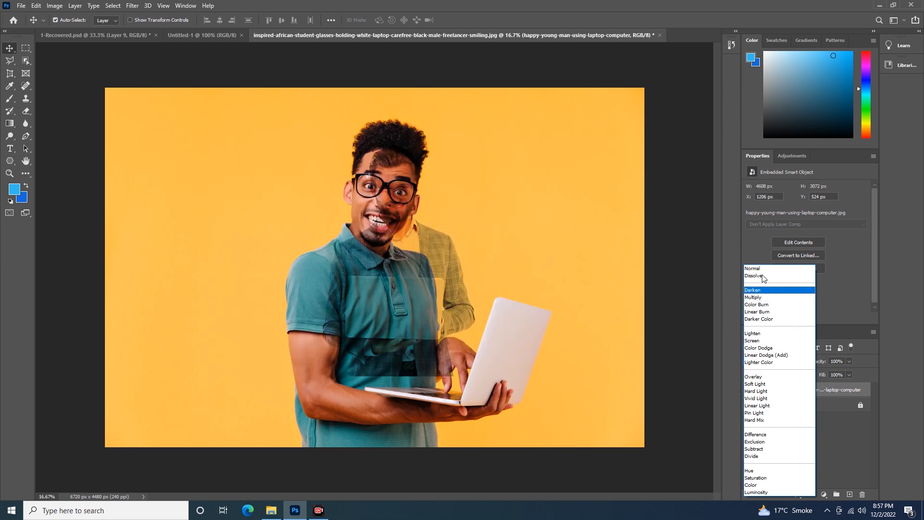
pyautogui.click(761, 269)
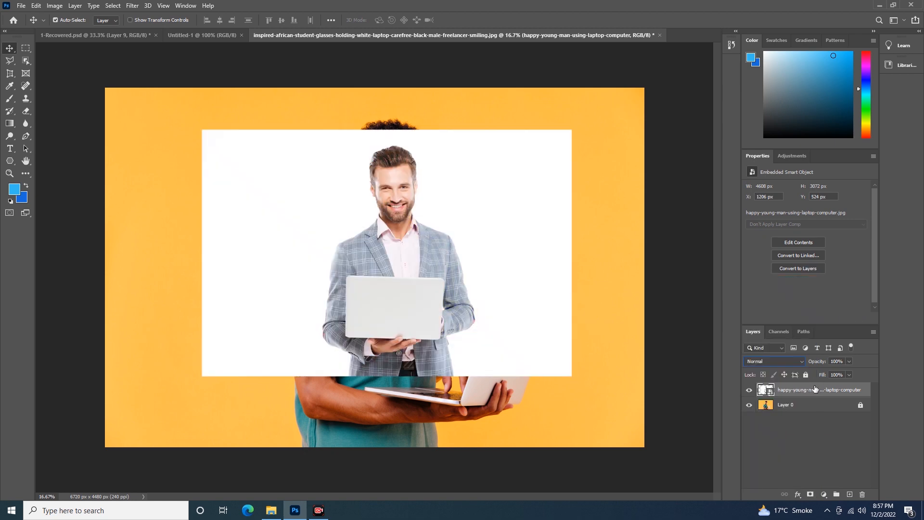
# - Delete the laptop-man layer and place the beautiful-protea-flower-white-background-isolated.jpg image over Layer 0 at its default size
pyautogui.moveTo(813, 390); pyautogui.dragTo(862, 494)
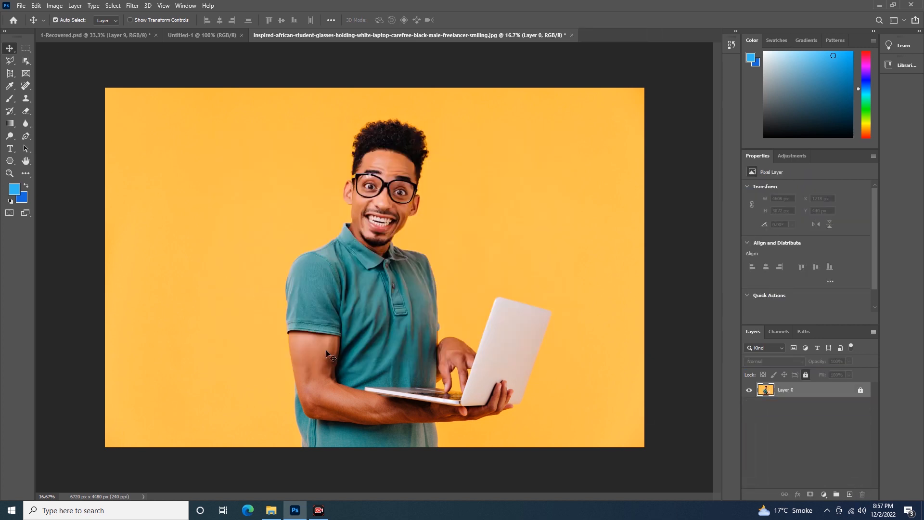
pyautogui.click(271, 513)
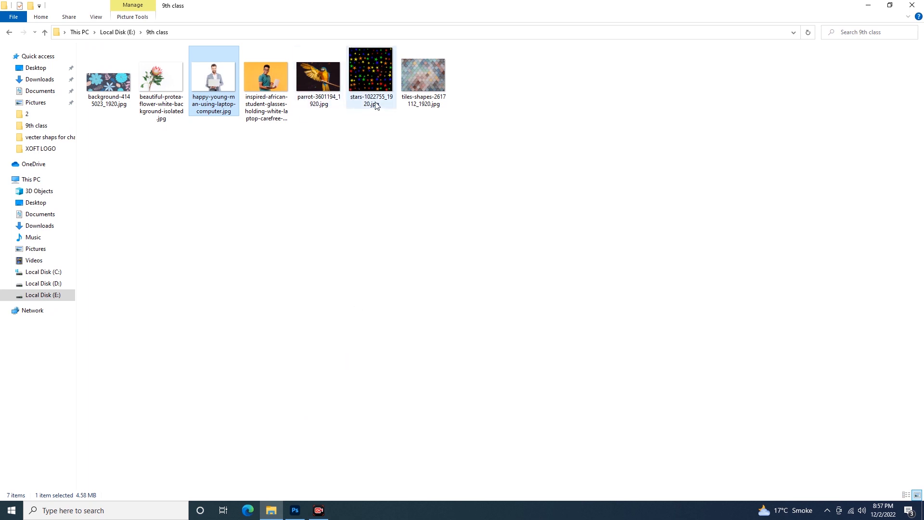
pyautogui.moveTo(165, 74); pyautogui.dragTo(298, 254)
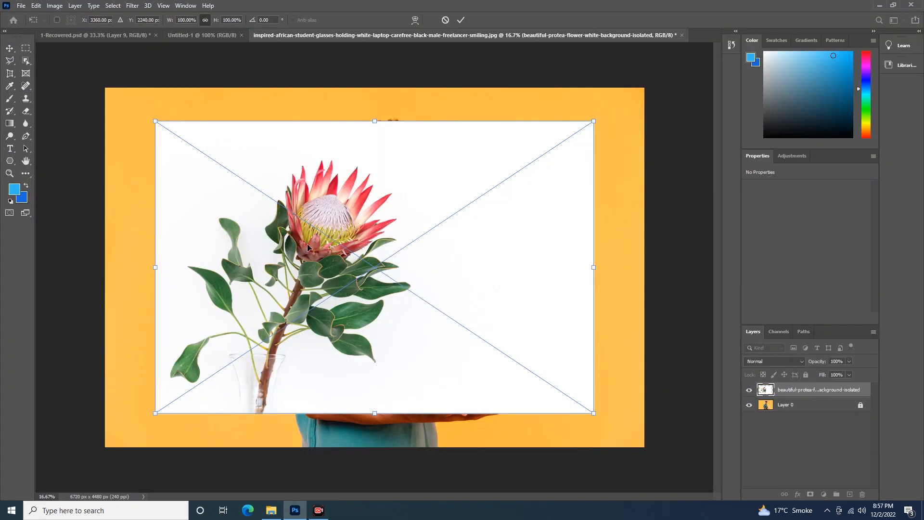
pyautogui.press('Return')
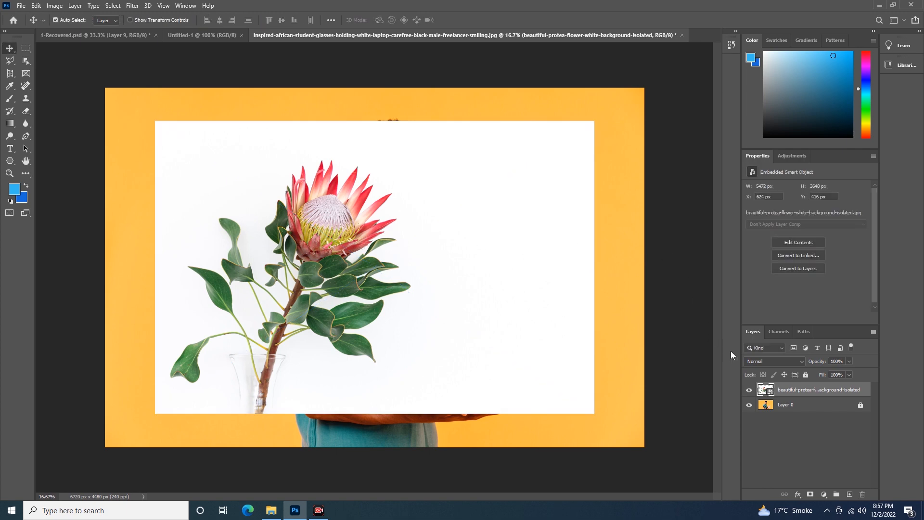
# - Set the protea flower layer's blend mode to Multiply and move it left beside the man, to about X -144, Y 566 px
pyautogui.click(802, 361)
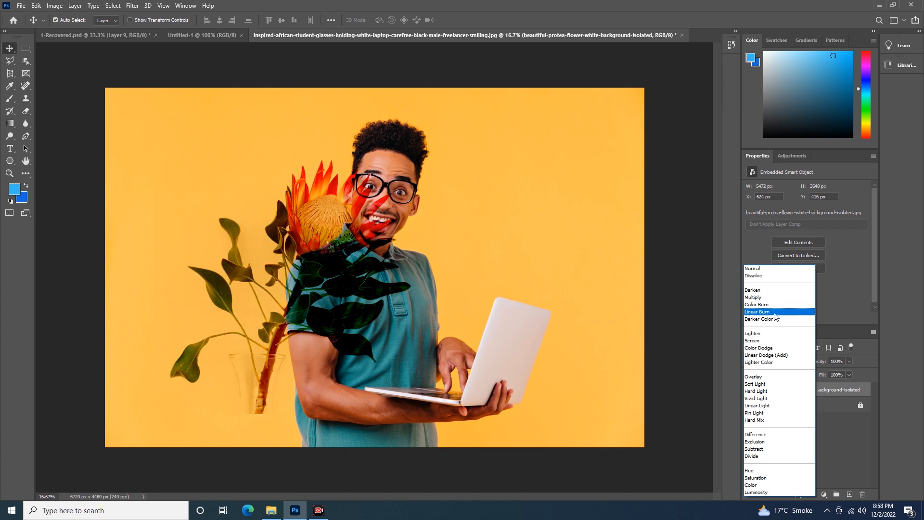
pyautogui.click(783, 297)
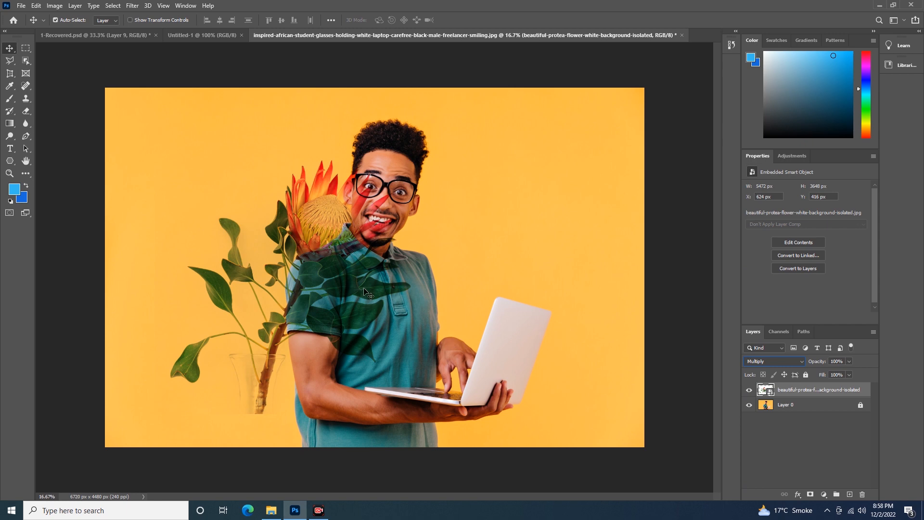
pyautogui.moveTo(314, 279); pyautogui.dragTo(254, 290)
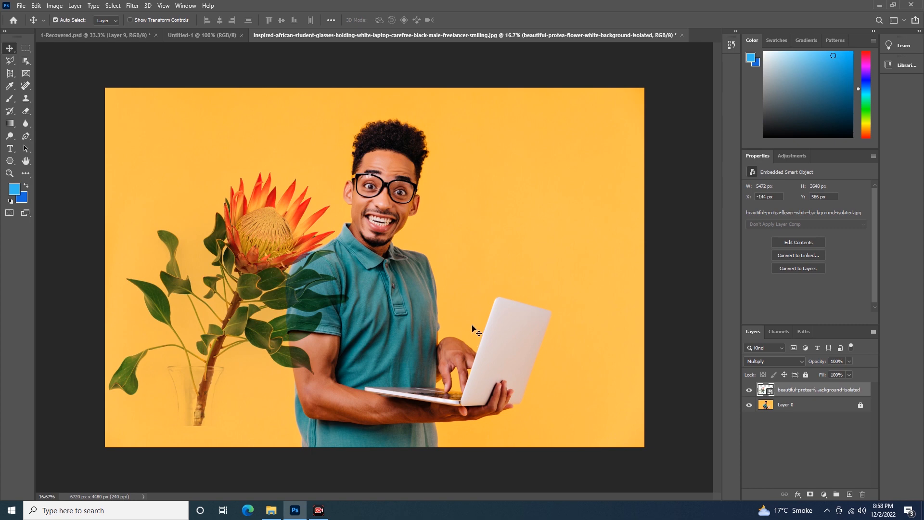
# - Preview blend modes such as Darker Color and Lighten on the protea flower layer and set it back to Normal
pyautogui.click(801, 362)
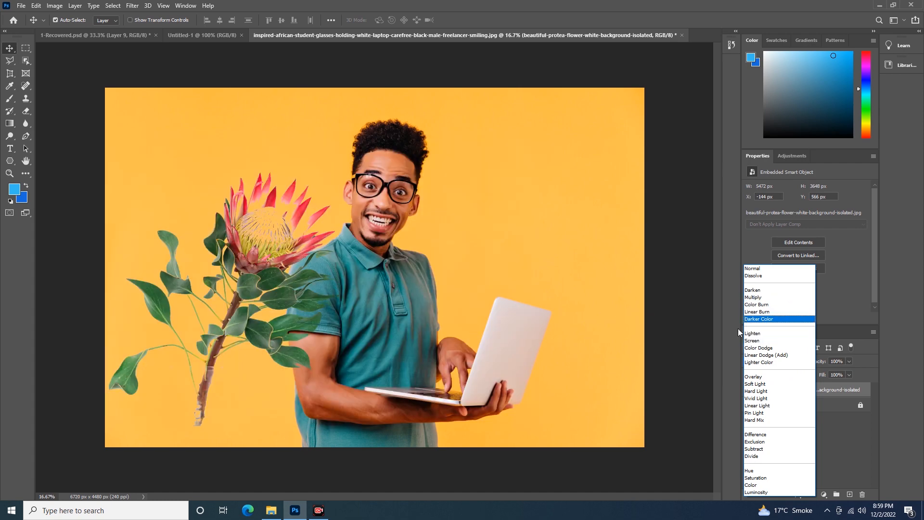
pyautogui.press('Down')
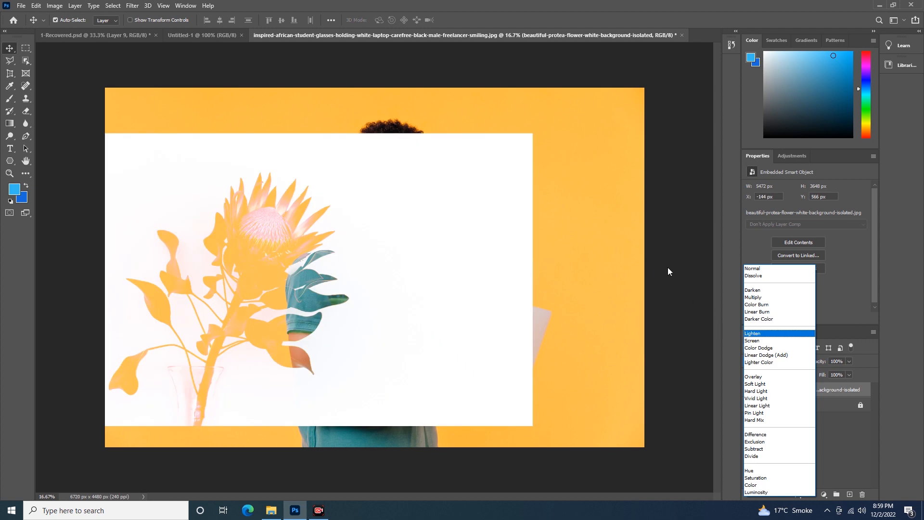
pyautogui.click(769, 268)
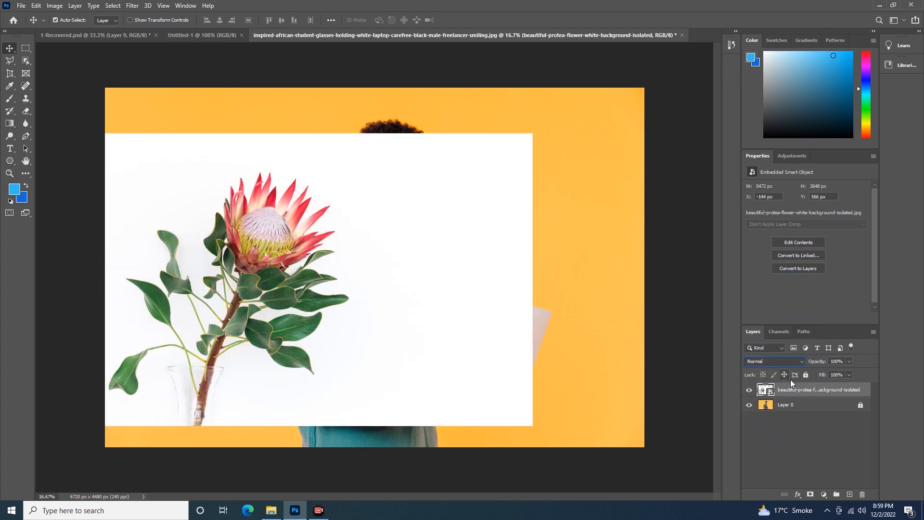
# - Delete the protea flower layer and place the stars-1022755_1920.jpg image over Layer 0 at its default size
pyautogui.moveTo(818, 390); pyautogui.dragTo(864, 493)
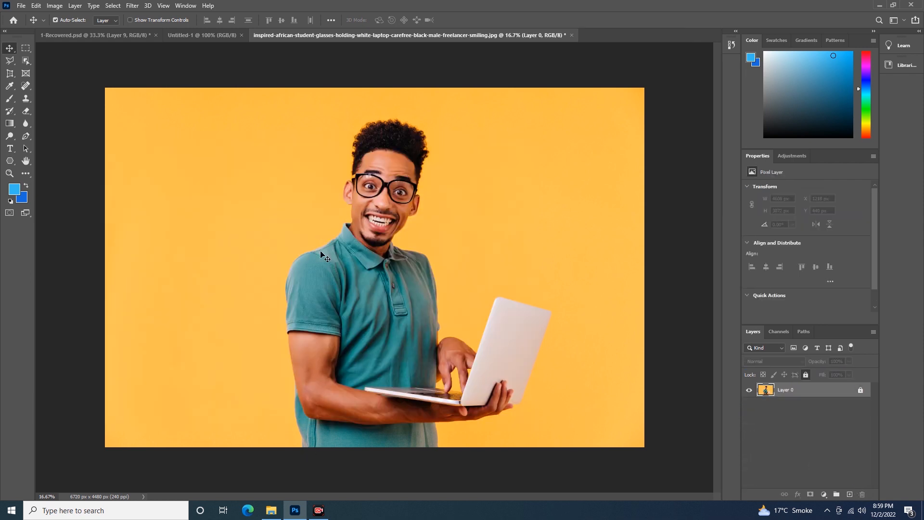
pyautogui.click(269, 516)
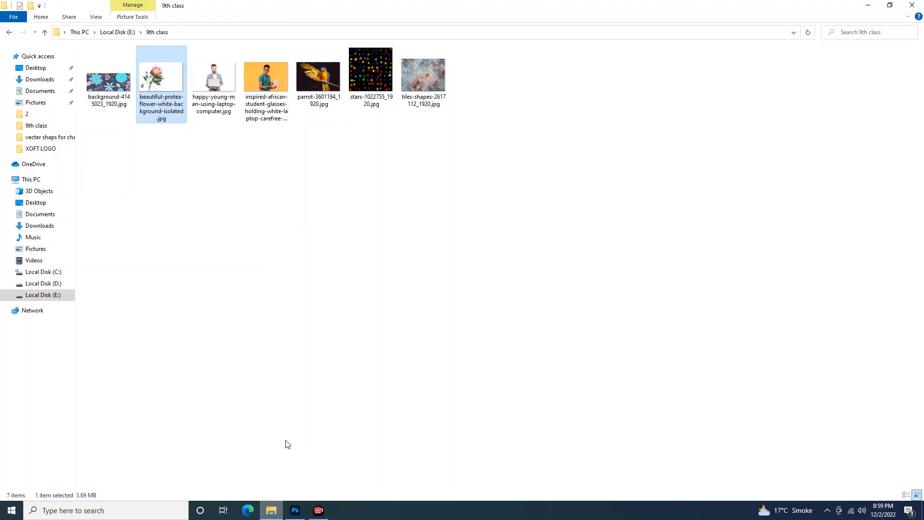
pyautogui.moveTo(365, 65); pyautogui.dragTo(257, 212)
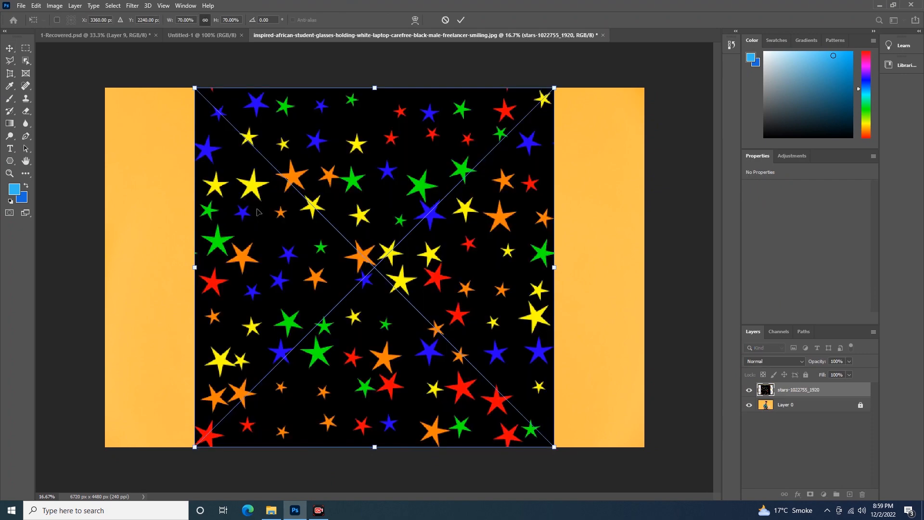
pyautogui.press('Return')
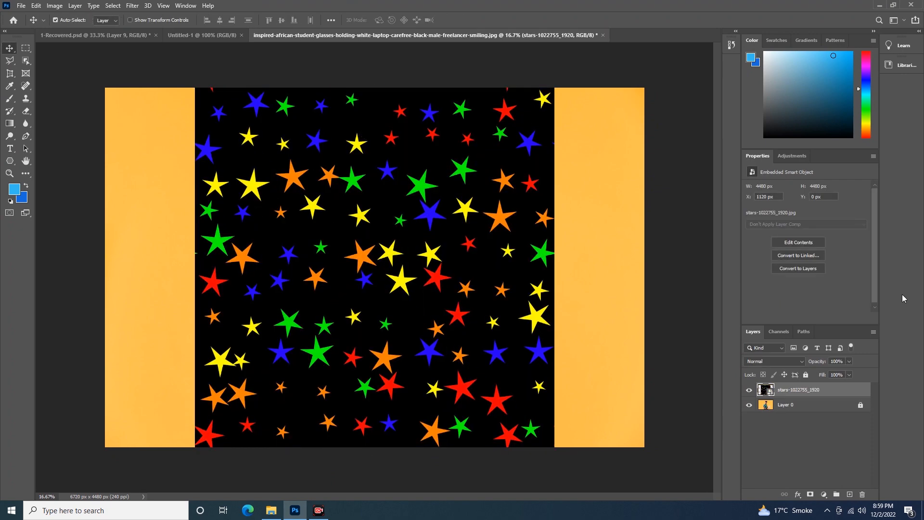
# - Set the stars layer's blend mode to Screen and shift the stars sideways over the man
pyautogui.click(802, 365)
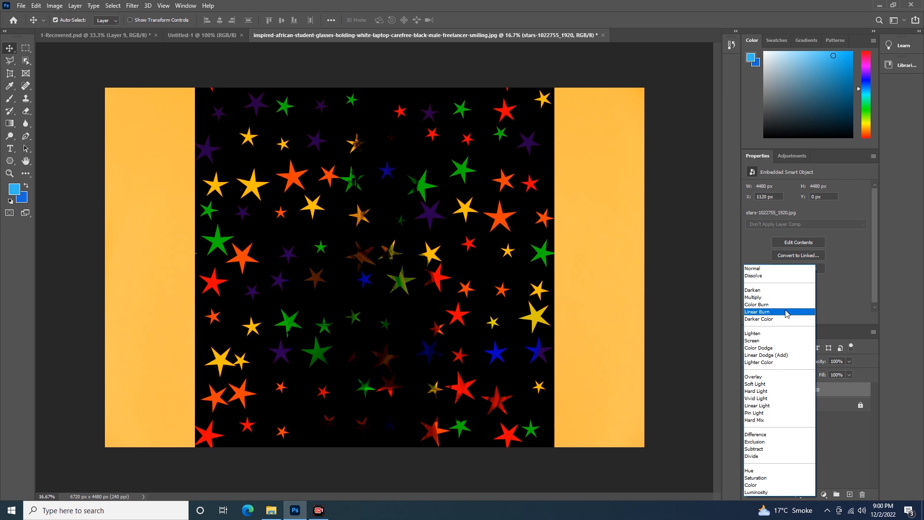
pyautogui.click(776, 340)
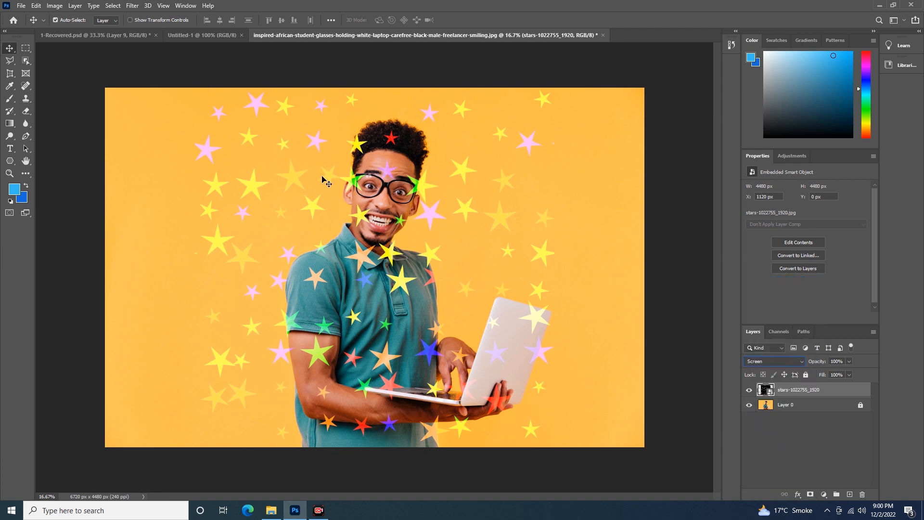
pyautogui.moveTo(269, 187); pyautogui.dragTo(301, 181)
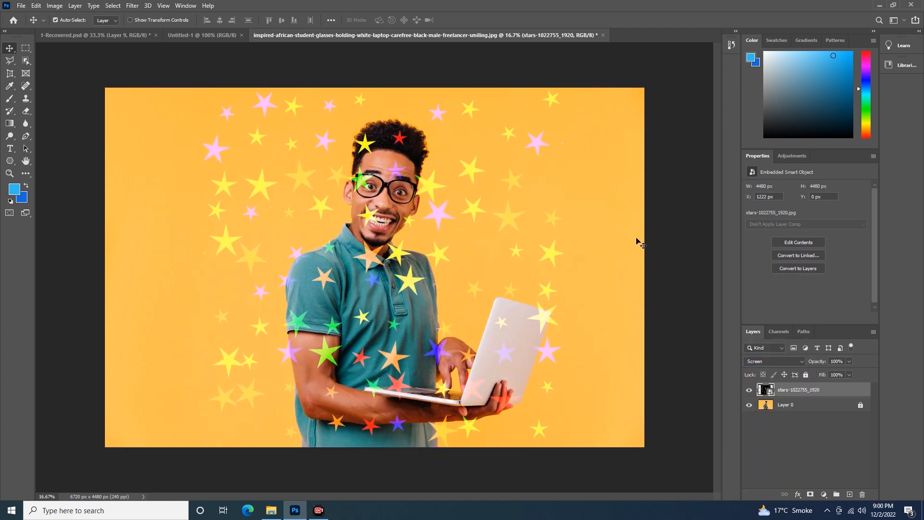
pyautogui.click(802, 362)
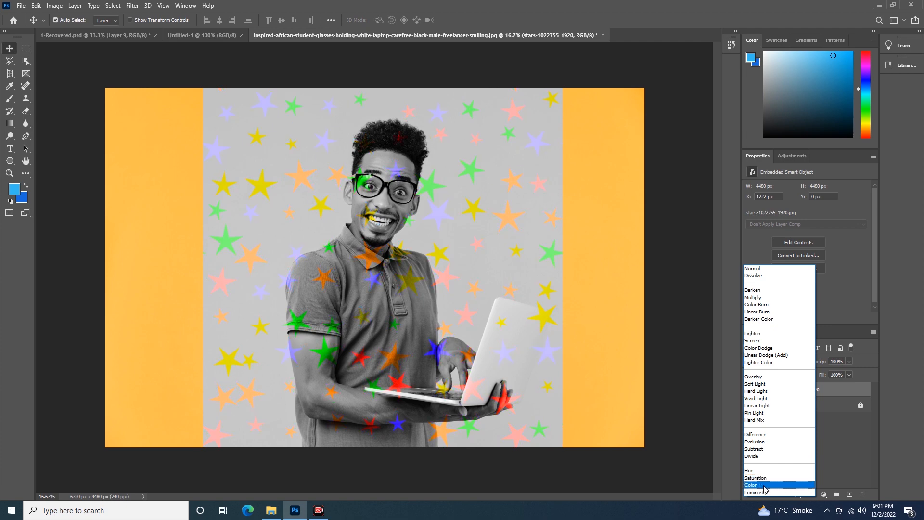
pyautogui.click(754, 341)
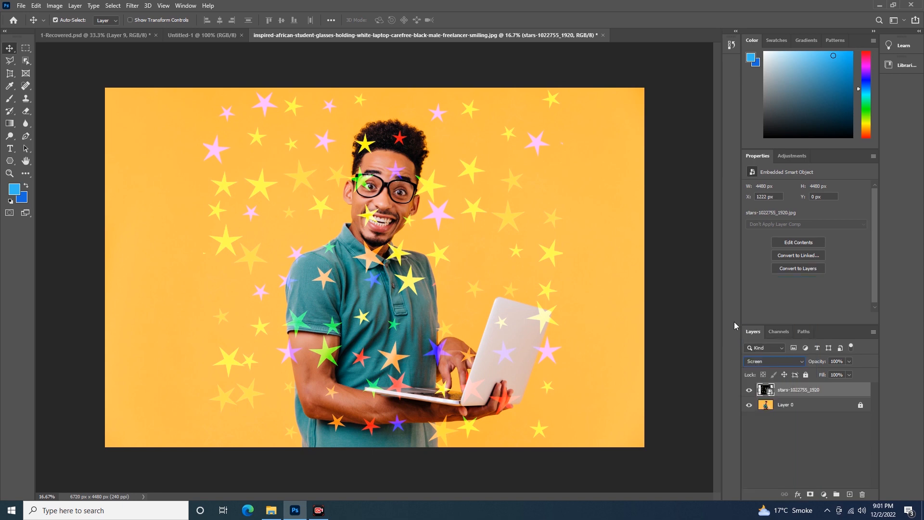
pyautogui.moveTo(258, 180); pyautogui.dragTo(296, 175)
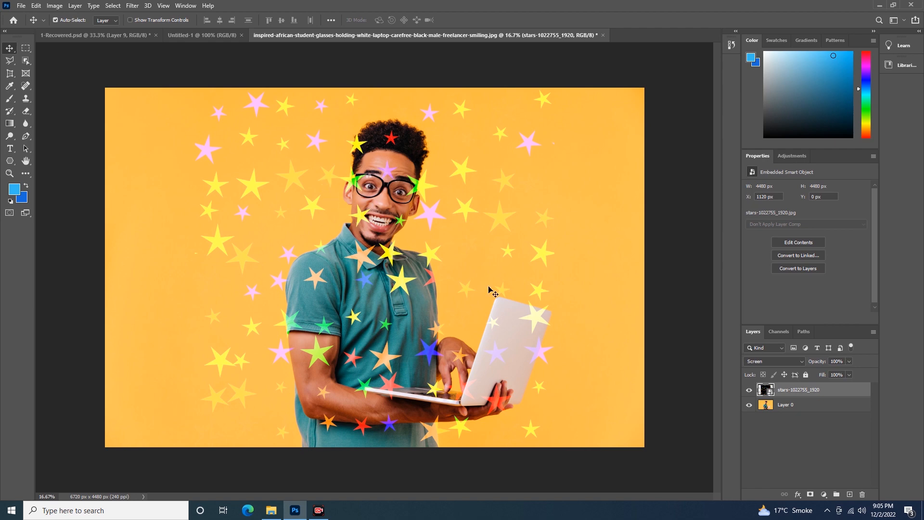
# - Delete the stars layer and bring the background-4145023_1920.jpg image into the document above Layer 0
pyautogui.moveTo(813, 391); pyautogui.dragTo(863, 496)
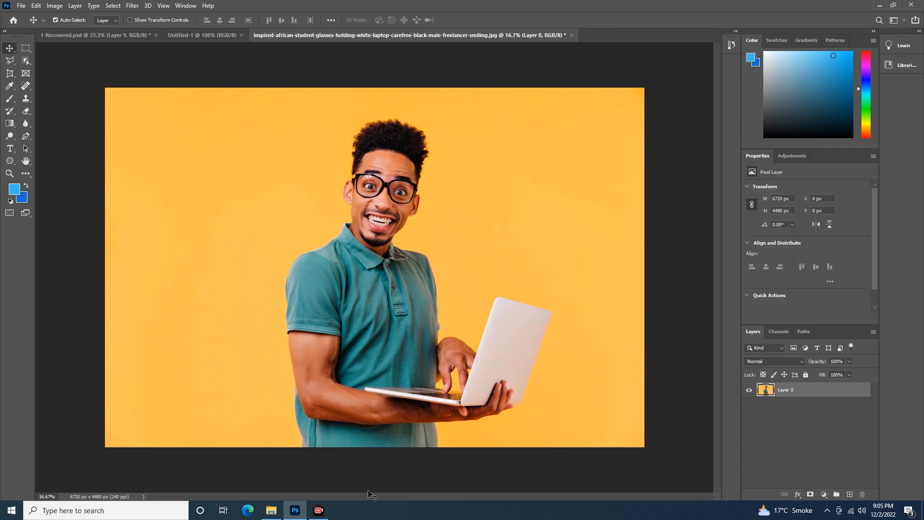
pyautogui.click(271, 510)
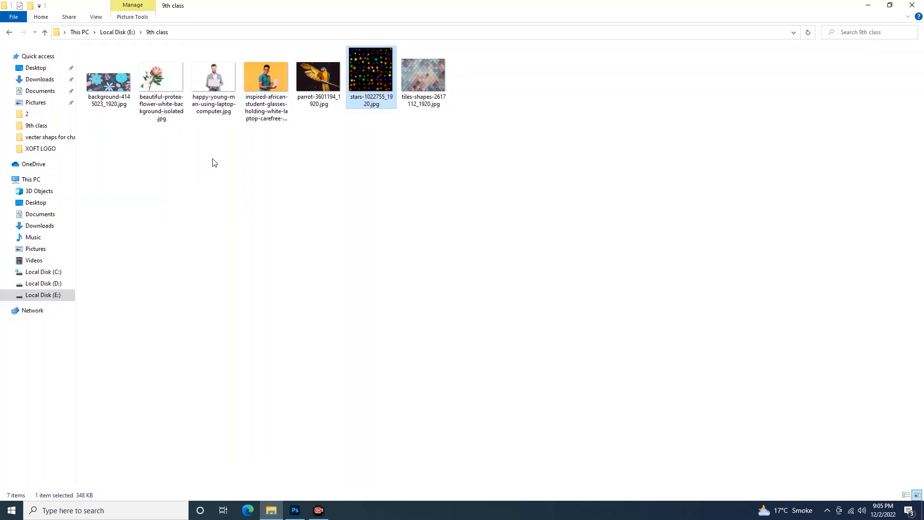
pyautogui.click(106, 106)
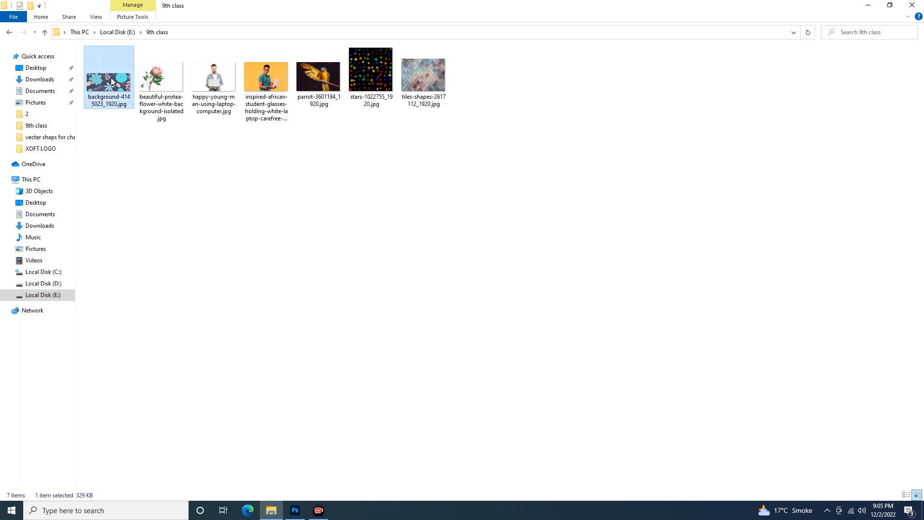
pyautogui.click(295, 510)
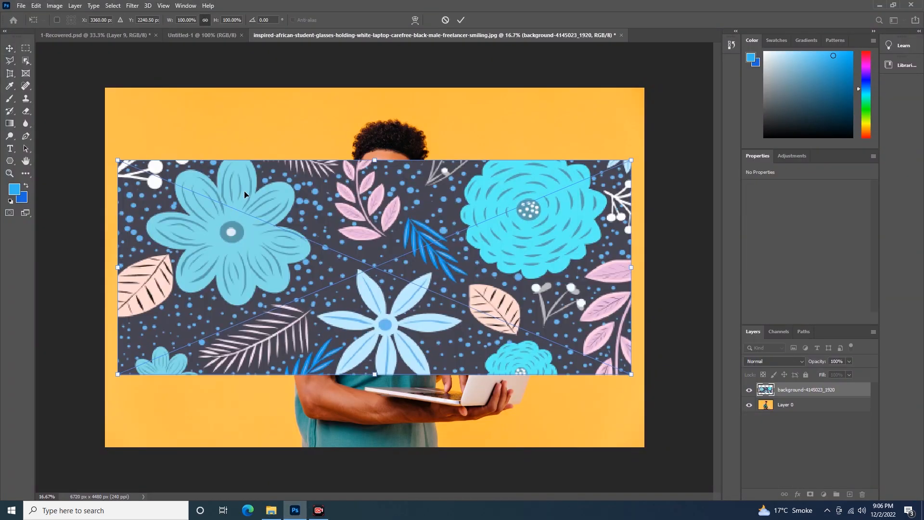
# - Move and stretch the placed floral image to cover the whole canvas, 6720 x 4480 px at X 0, Y 0, and commit it
pyautogui.moveTo(309, 233); pyautogui.dragTo(306, 159)
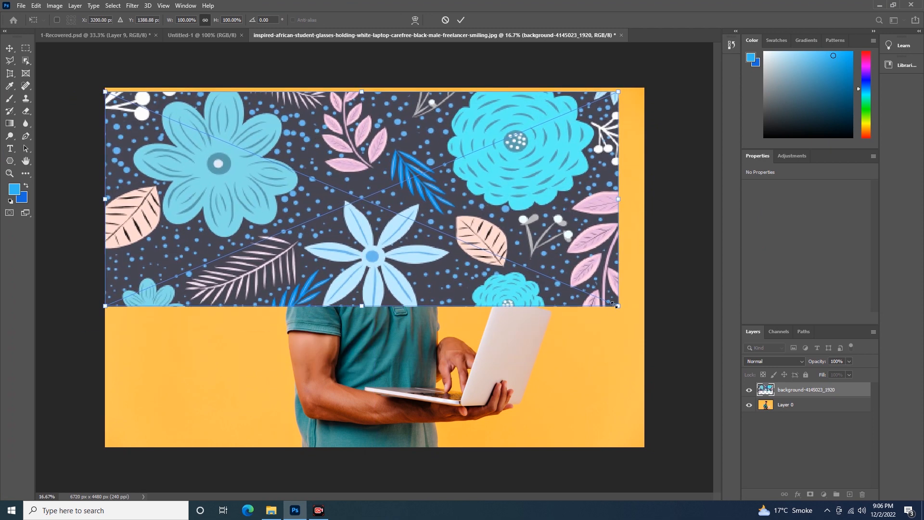
pyautogui.moveTo(621, 308); pyautogui.dragTo(644, 447)
pyautogui.moveTo(375, 91); pyautogui.dragTo(374, 88)
pyautogui.press('Return')
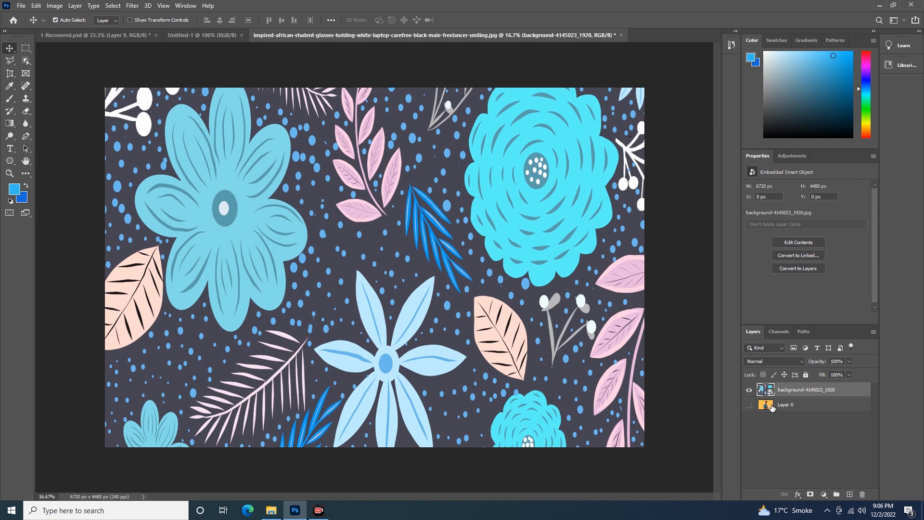
# - Hide the floral layer and select the man with his laptop on Layer 0 using Select Subject
pyautogui.click(748, 389)
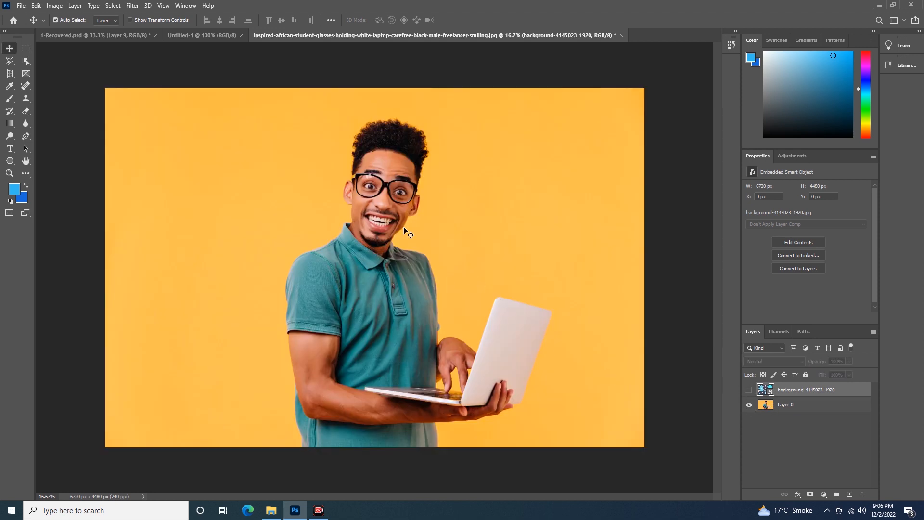
pyautogui.click(808, 409)
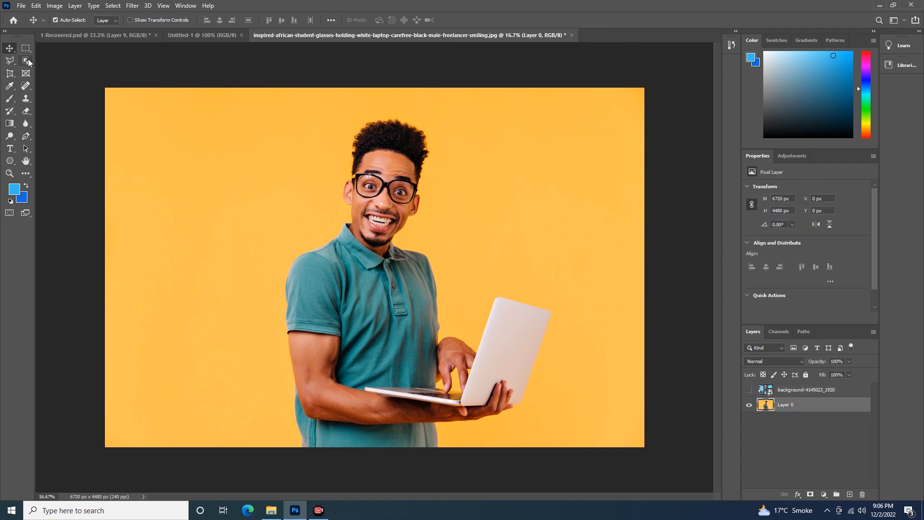
pyautogui.click(26, 60)
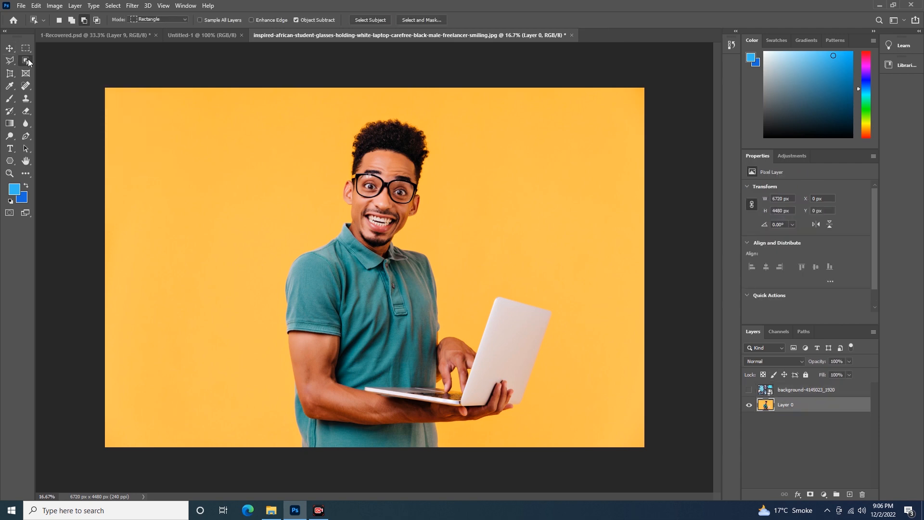
pyautogui.click(370, 20)
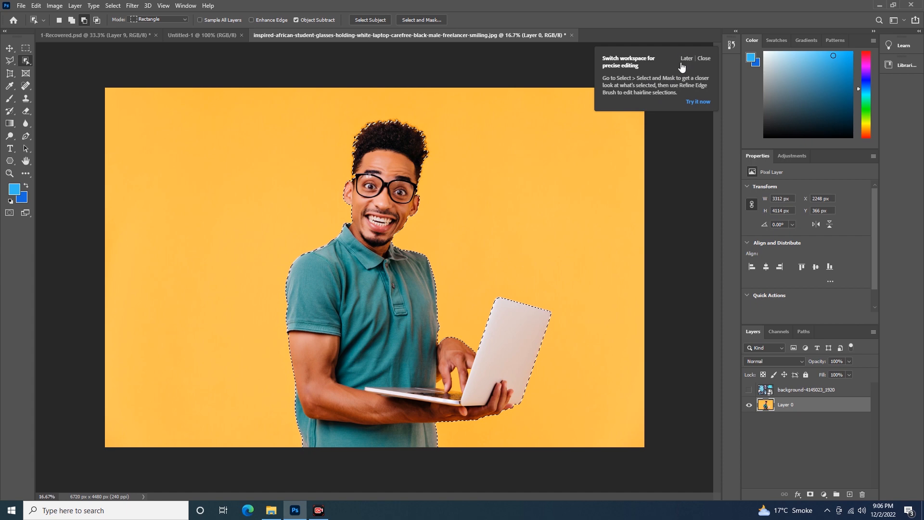
pyautogui.click(704, 59)
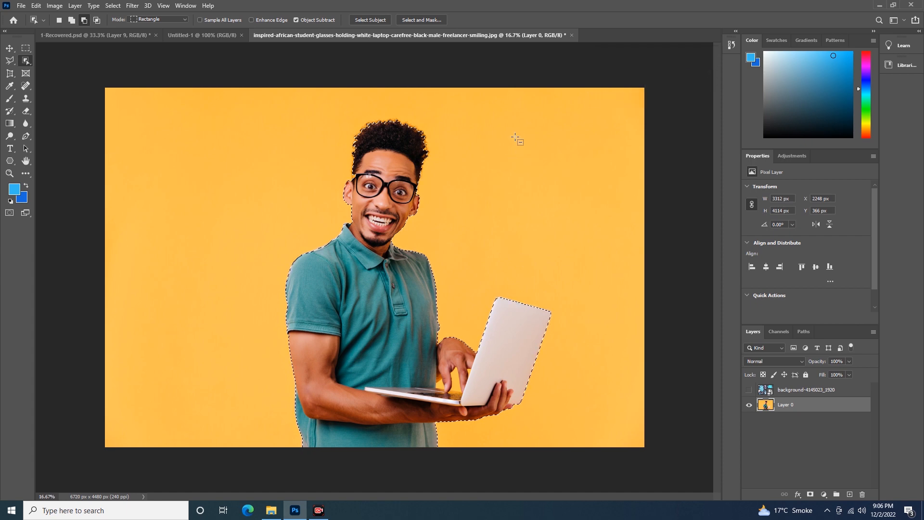
# - Subtract the yellow gap between the shirt, the typing hand and the laptop from the selection with the Polygonal Lasso
pyautogui.hotkey('ctrl', '+')
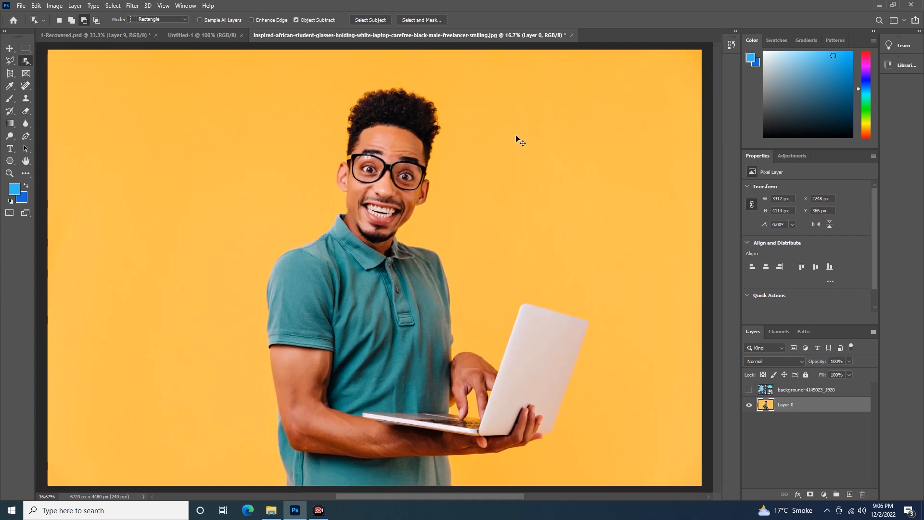
pyautogui.hotkey('ctrl', '+')
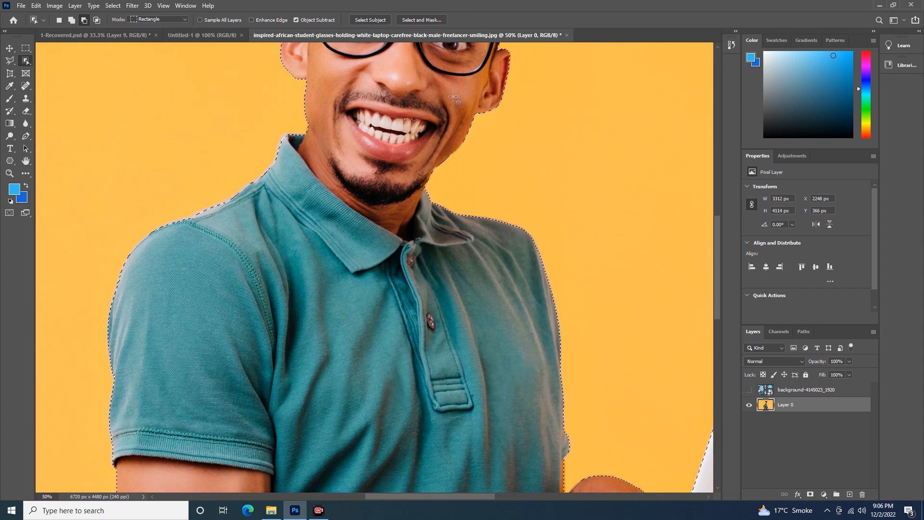
pyautogui.moveTo(463, 313); pyautogui.dragTo(385, 25)
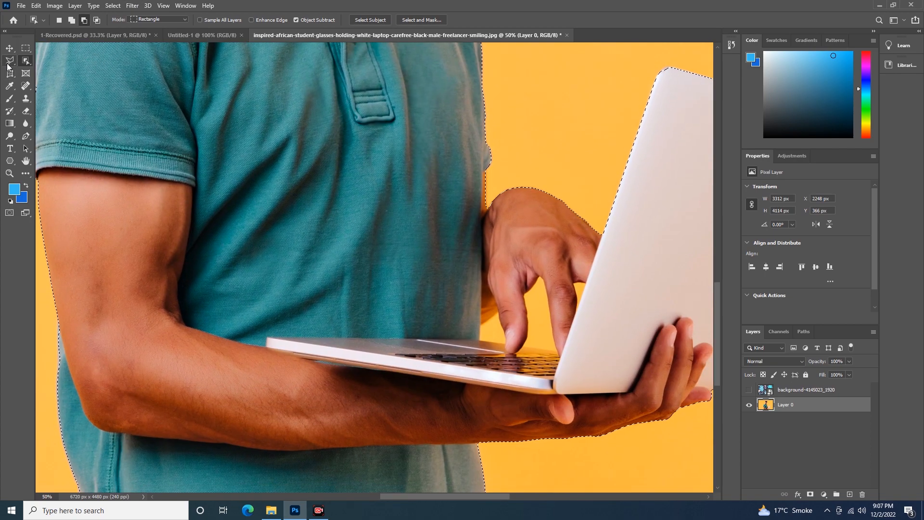
pyautogui.click(10, 60)
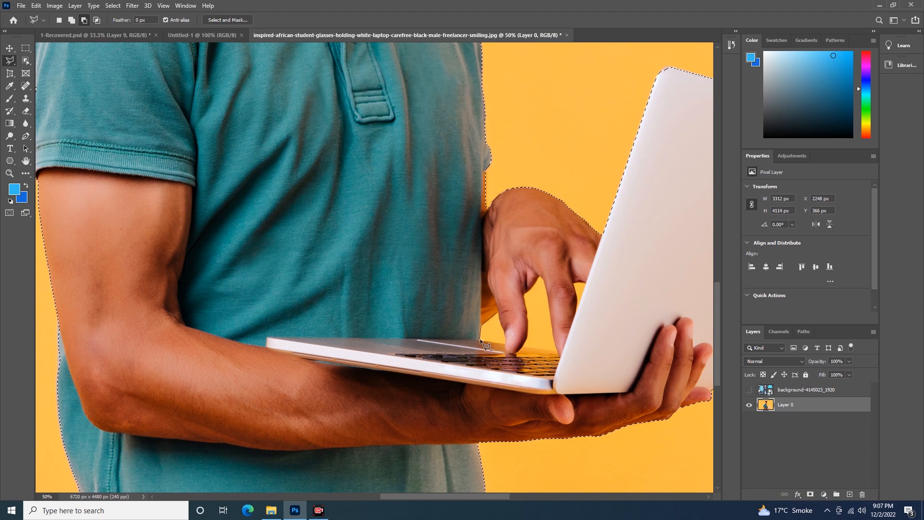
pyautogui.click(505, 342)
pyautogui.click(498, 310)
pyautogui.click(522, 343)
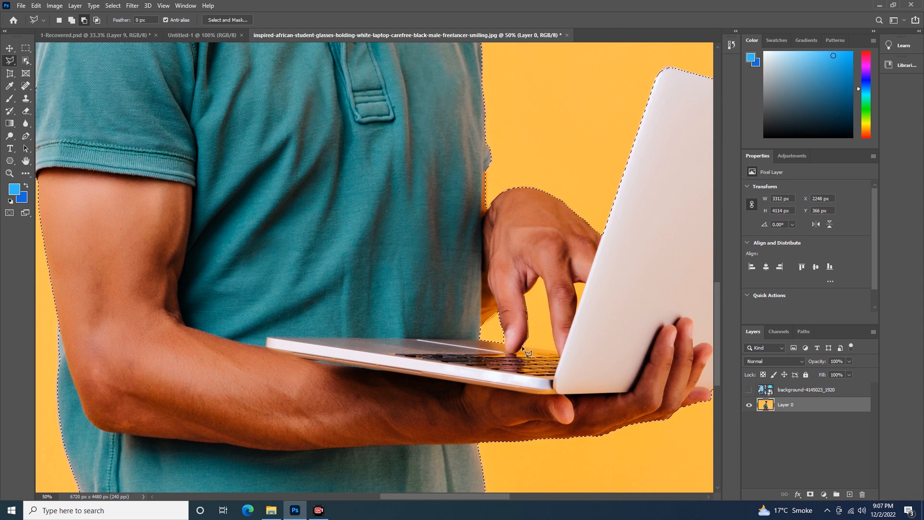
pyautogui.click(556, 349)
# - Subtract the yellow gap between the typing hand's fingers from the selection and bring the whole image back into view
pyautogui.click(539, 275)
pyautogui.click(526, 294)
pyautogui.click(575, 312)
pyautogui.click(573, 284)
pyautogui.hotkey('ctrl', '-')
pyautogui.hotkey('ctrl', '-')
pyautogui.hotkey('ctrl', '-')
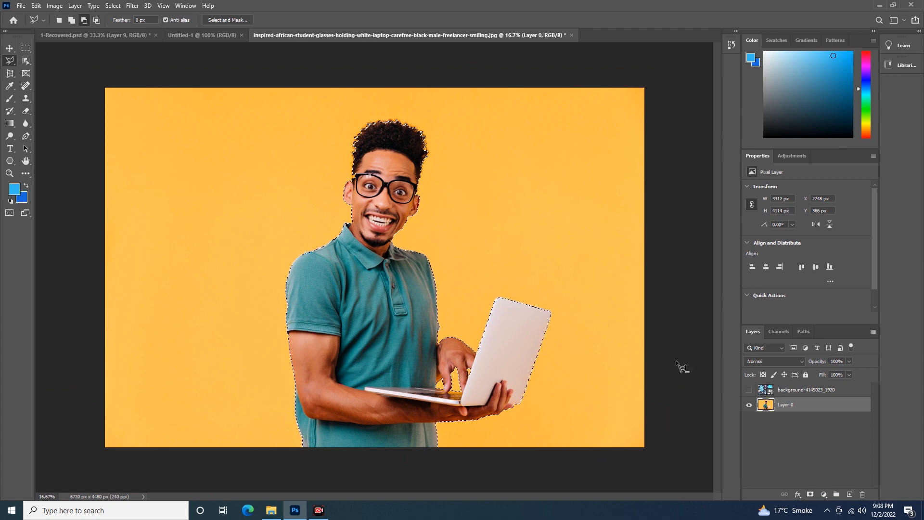
# - Show the floral layer and add a layer mask from the selection so that the pattern sits behind the man
pyautogui.click(748, 390)
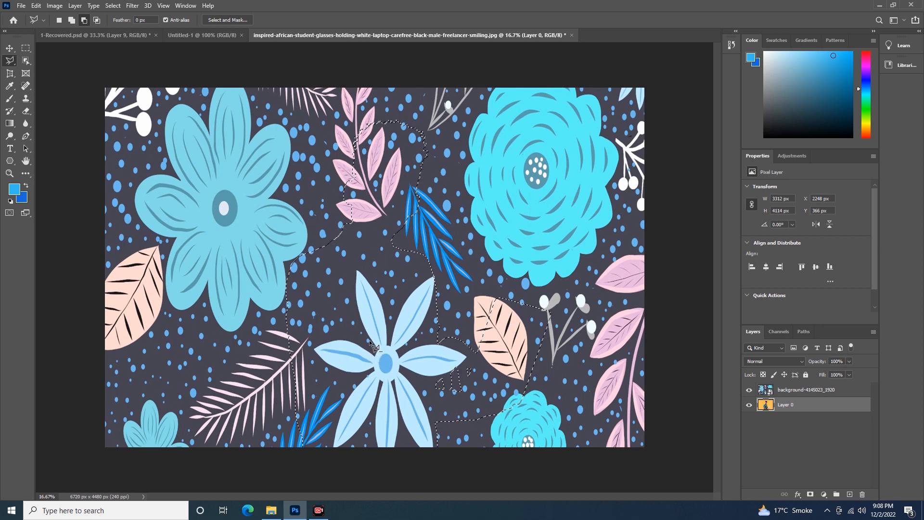
pyautogui.click(13, 49)
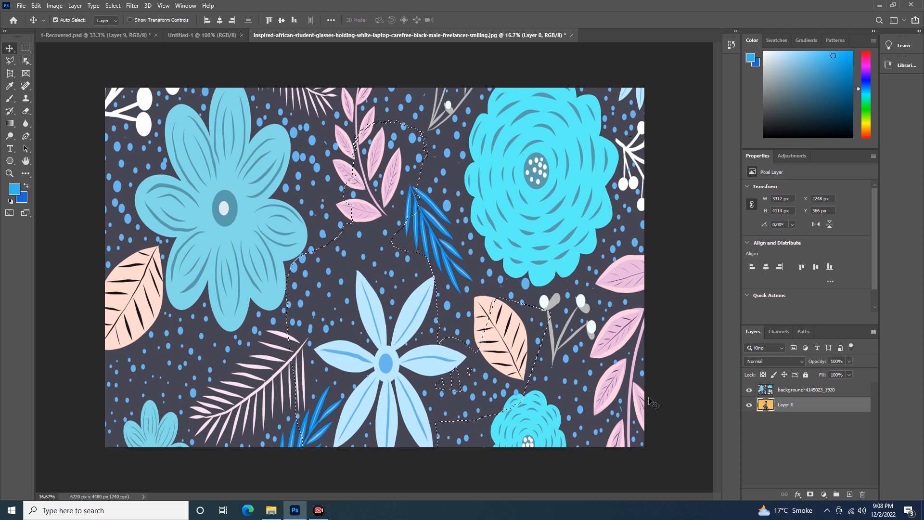
pyautogui.click(800, 391)
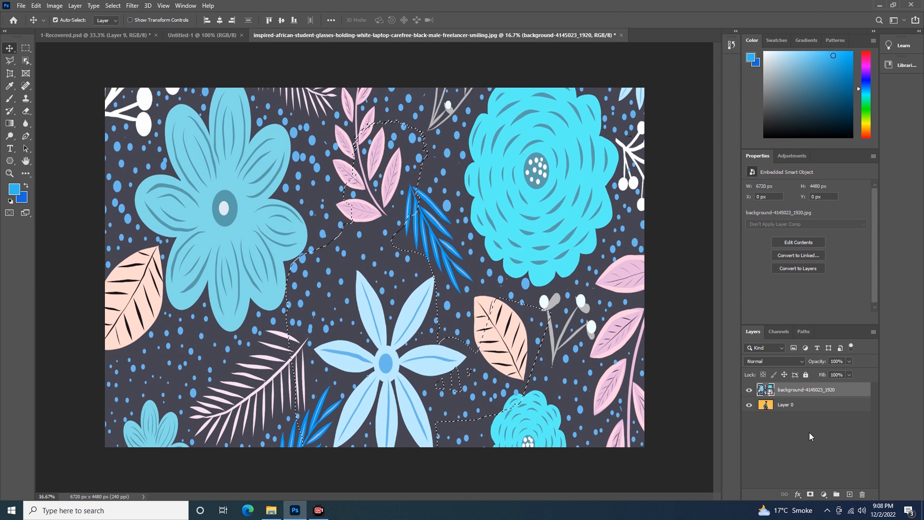
pyautogui.click(811, 495)
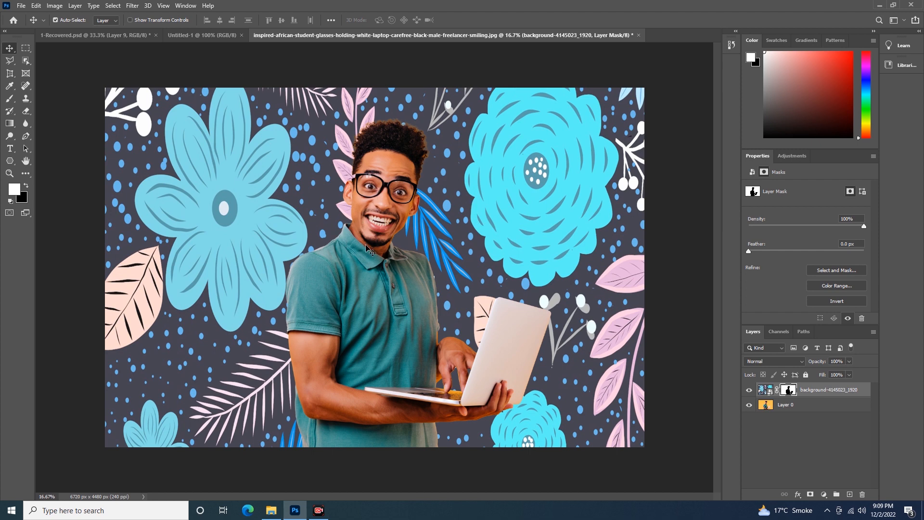
# - Preview the Darken blend mode on the masked floral layer and return the layer to Normal
pyautogui.click(802, 361)
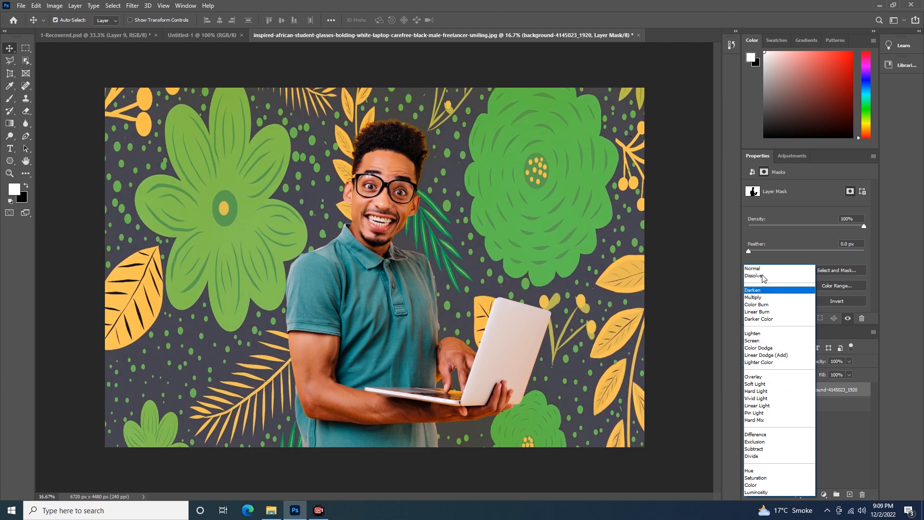
pyautogui.click(753, 270)
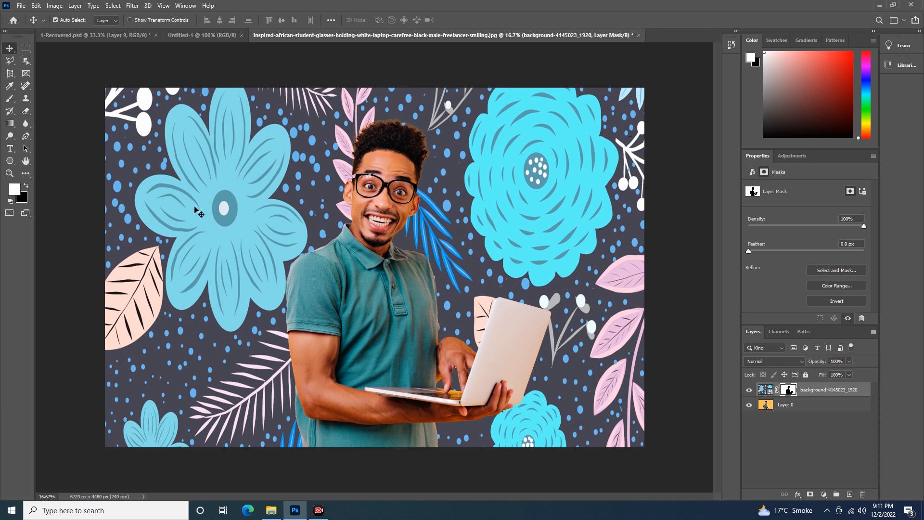
# - Switch to the 1-Recovered.psd poster and filter its layers by Name with the text "gra"
pyautogui.click(130, 36)
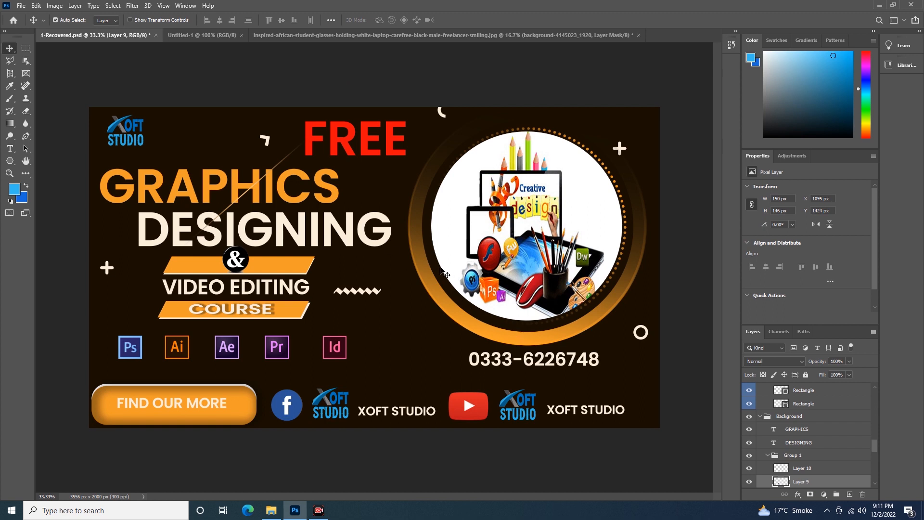
pyautogui.click(782, 348)
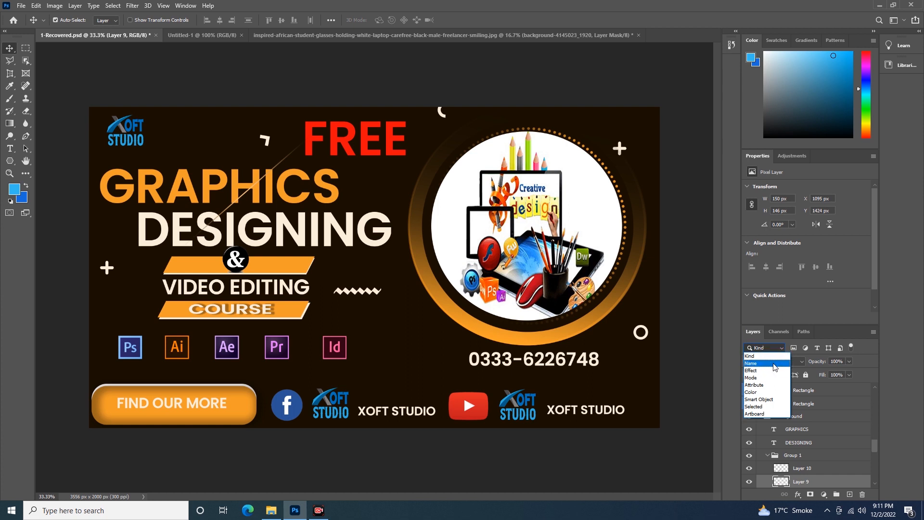
pyautogui.click(775, 365)
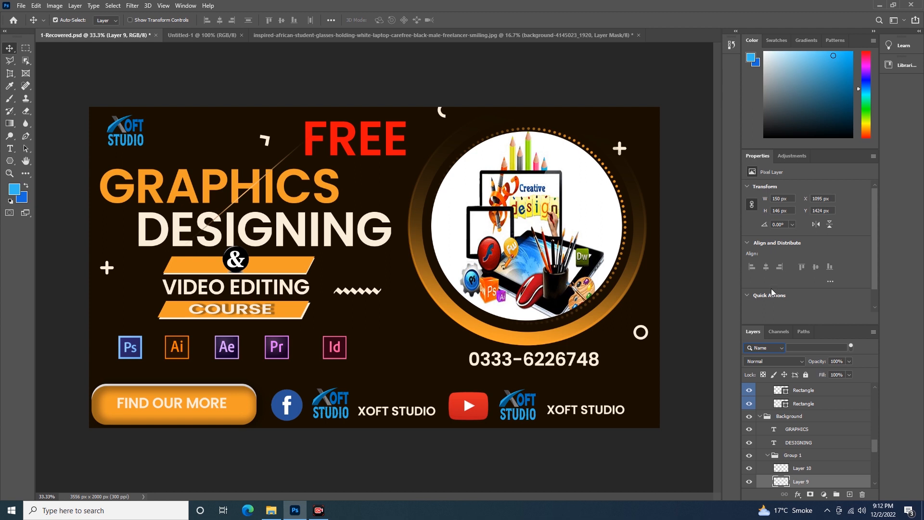
pyautogui.click(806, 346)
pyautogui.write('gr')
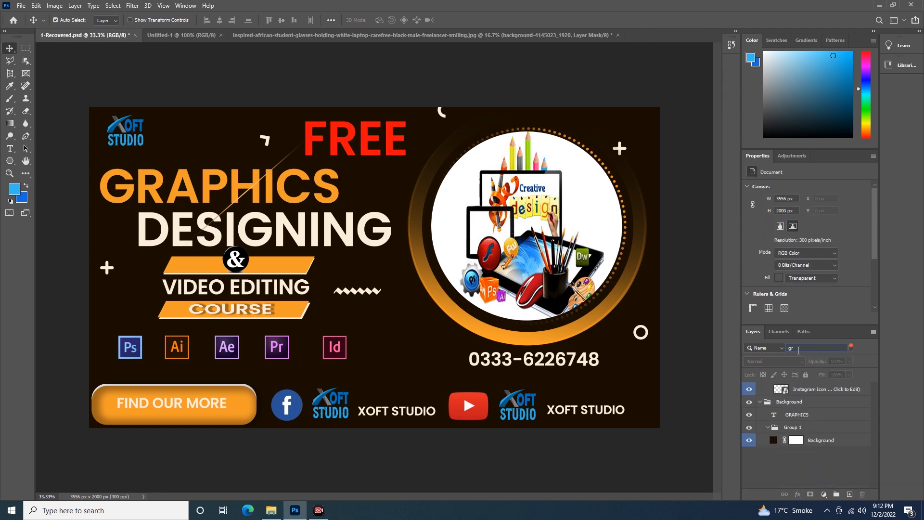
pyautogui.write('a')
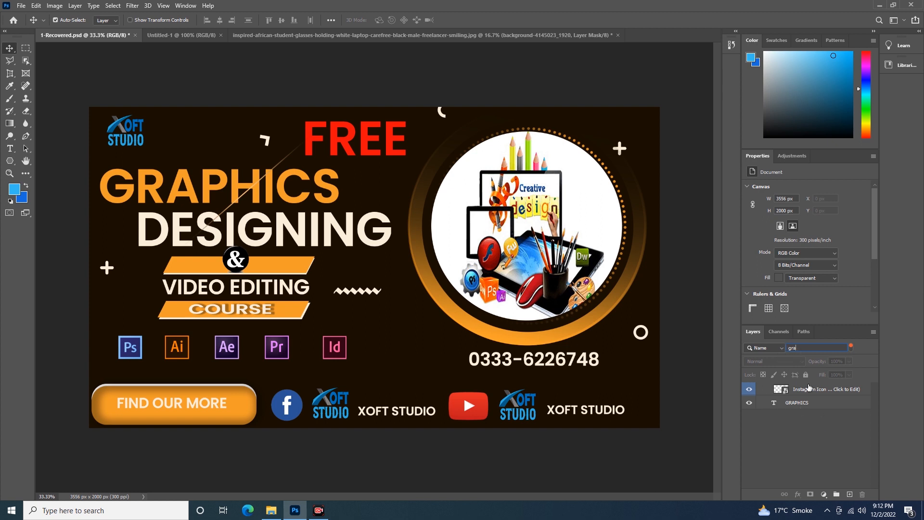
# - Clear the name search text and filter the poster's layers by Effect, using Bevel & Emboss
pyautogui.press('BackSpace')
pyautogui.press('BackSpace')
pyautogui.press('BackSpace')
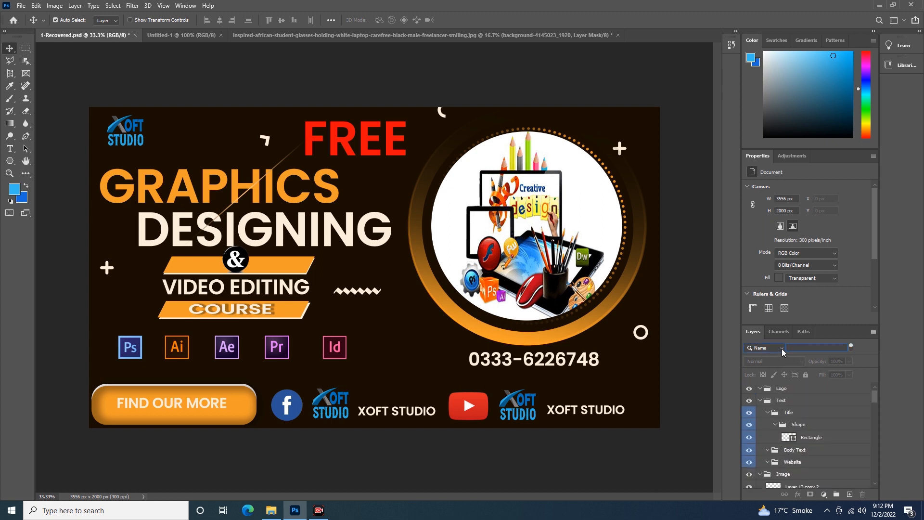
pyautogui.click(781, 349)
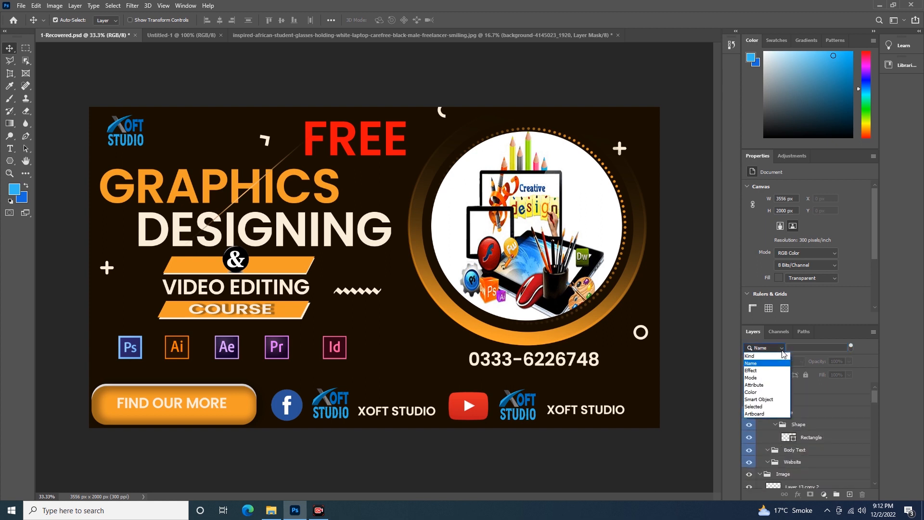
pyautogui.click(758, 371)
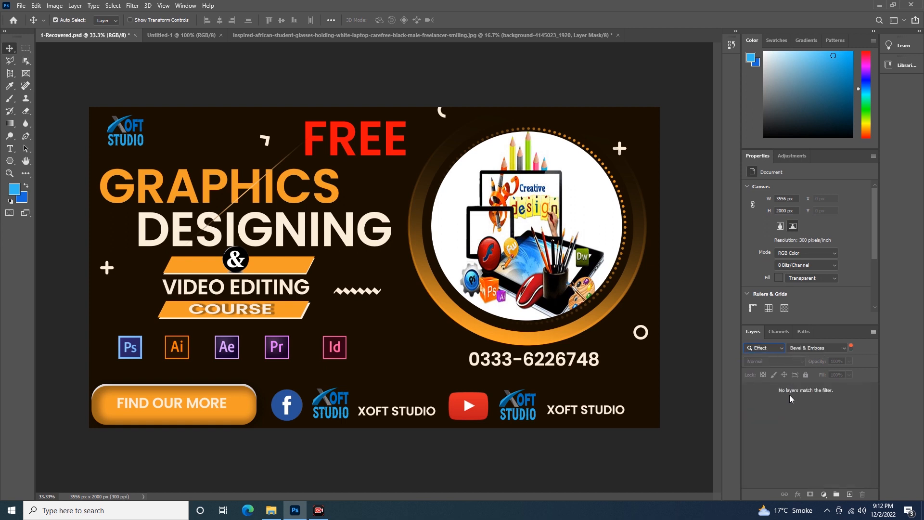
# - Set the layer filter back to Kind so that the full layer list is shown
pyautogui.click(780, 349)
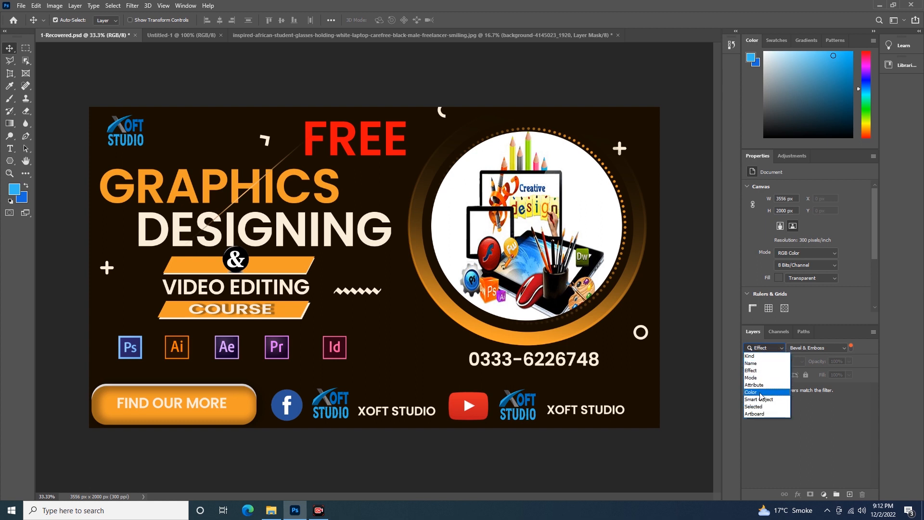
pyautogui.click(734, 356)
pyautogui.click(780, 349)
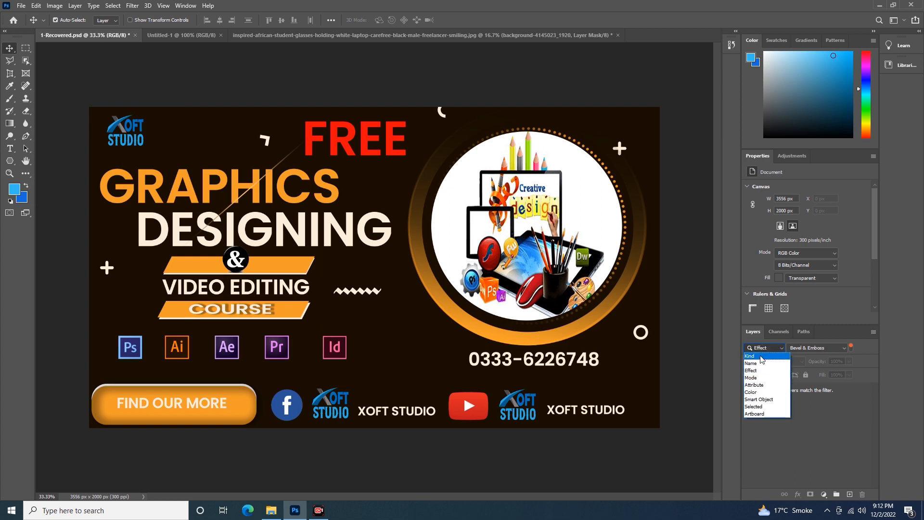
pyautogui.click(760, 356)
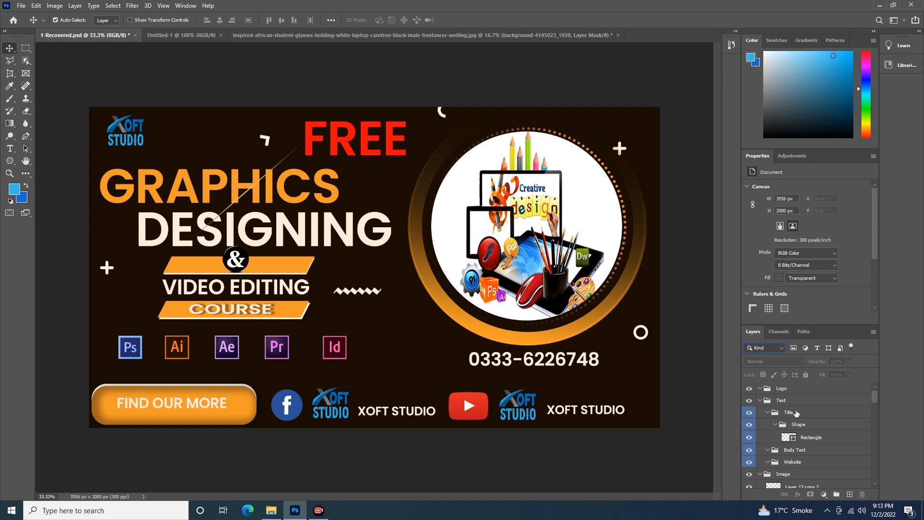
# - Find Group 1 in the layer list and select its Layer 10, Layer 9, Layer 8, Layer 7 and Layer 6 one by one
pyautogui.scroll(-4, 793, 428)
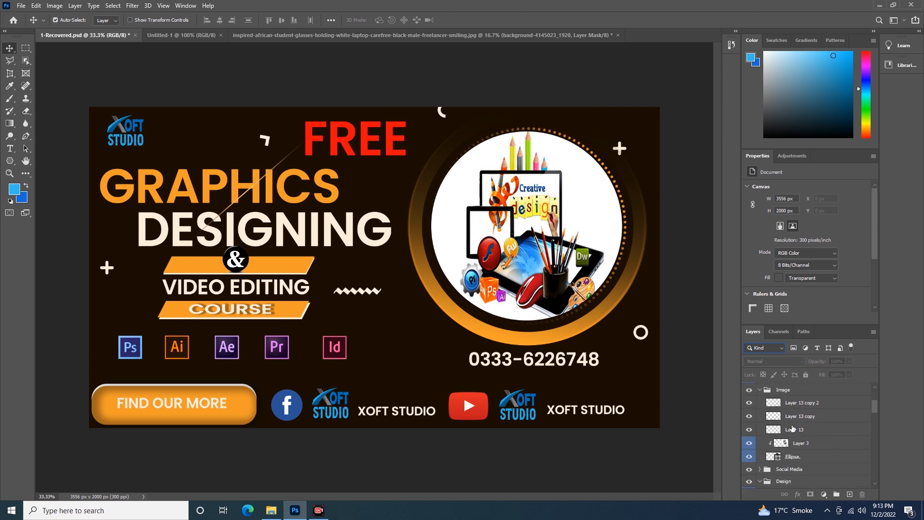
pyautogui.scroll(-8, 793, 428)
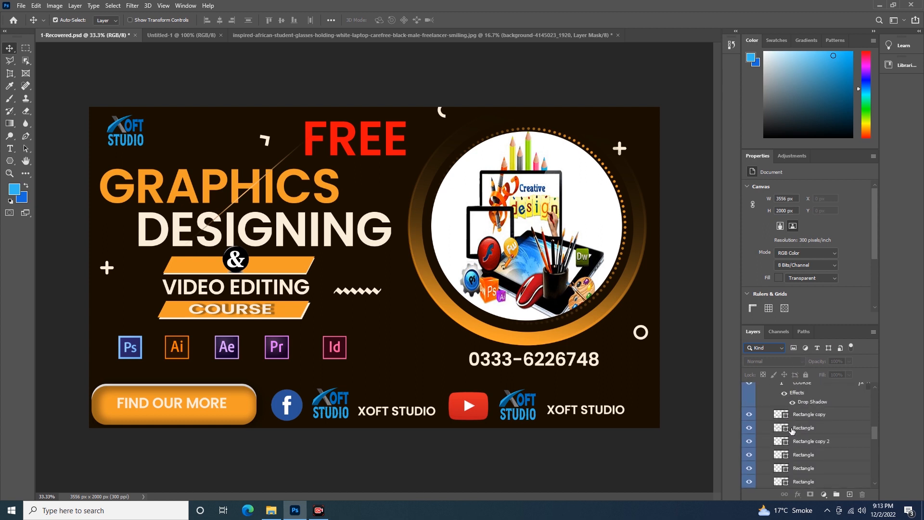
pyautogui.scroll(-6, 792, 430)
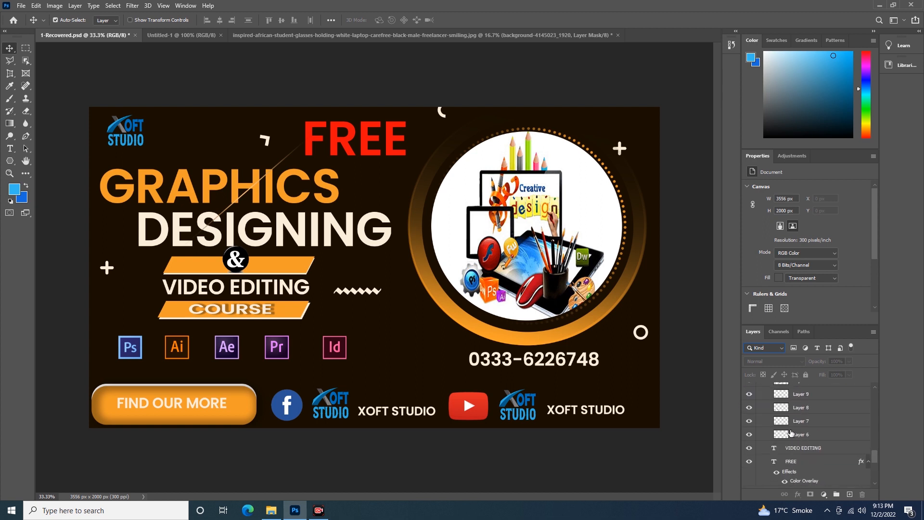
pyautogui.scroll(1, 789, 433)
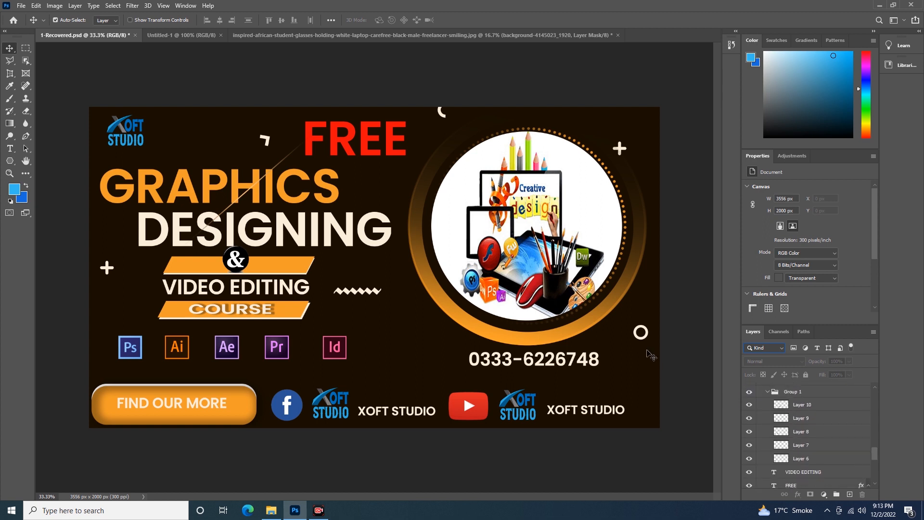
pyautogui.click(785, 408)
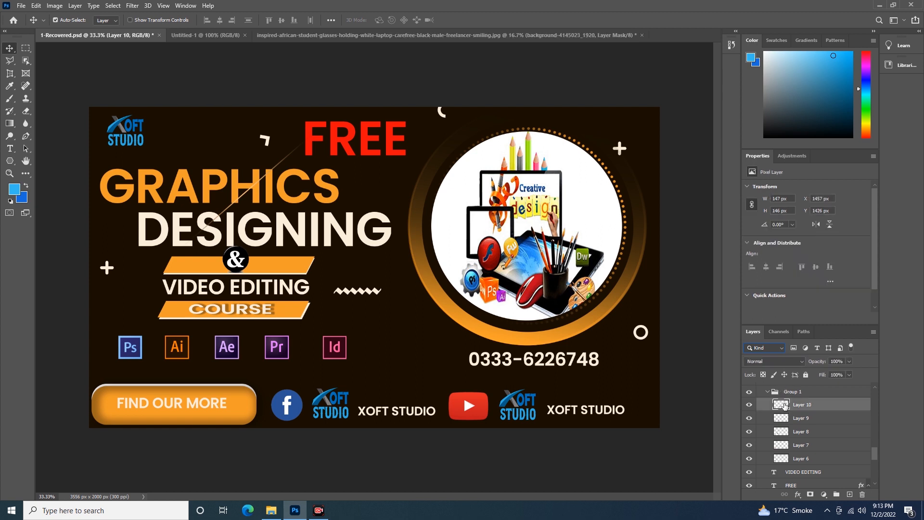
pyautogui.keyDown('shift'); pyautogui.click(807, 418); pyautogui.keyUp('shift')
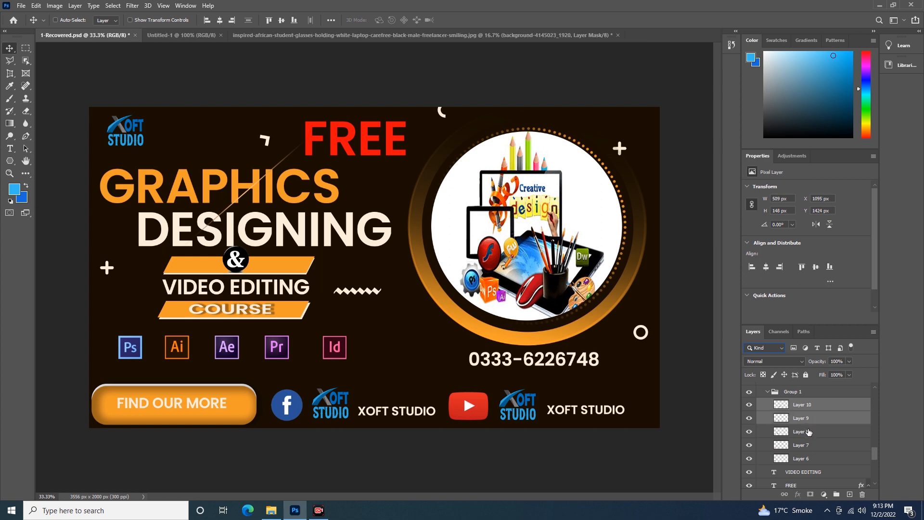
pyautogui.keyDown('shift'); pyautogui.click(808, 431); pyautogui.keyUp('shift')
pyautogui.keyDown('shift'); pyautogui.click(812, 445); pyautogui.keyUp('shift')
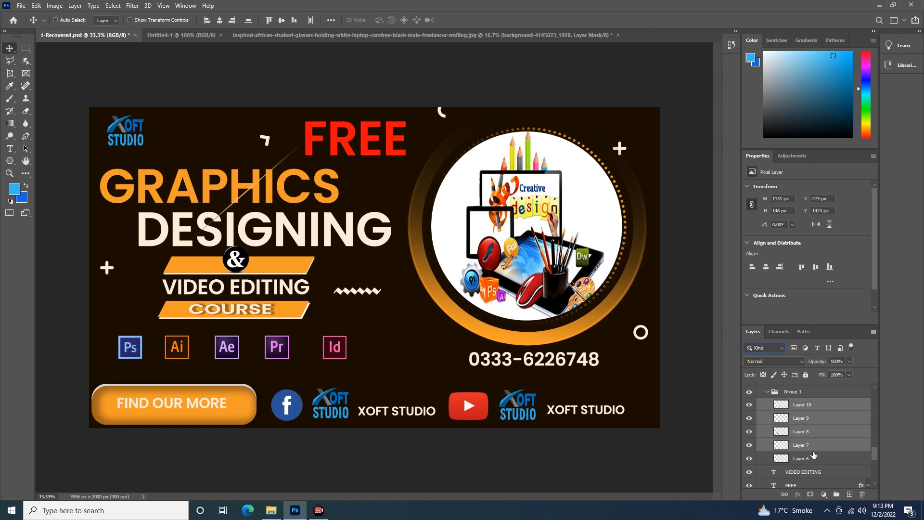
pyautogui.keyDown('shift'); pyautogui.click(812, 460); pyautogui.keyUp('shift')
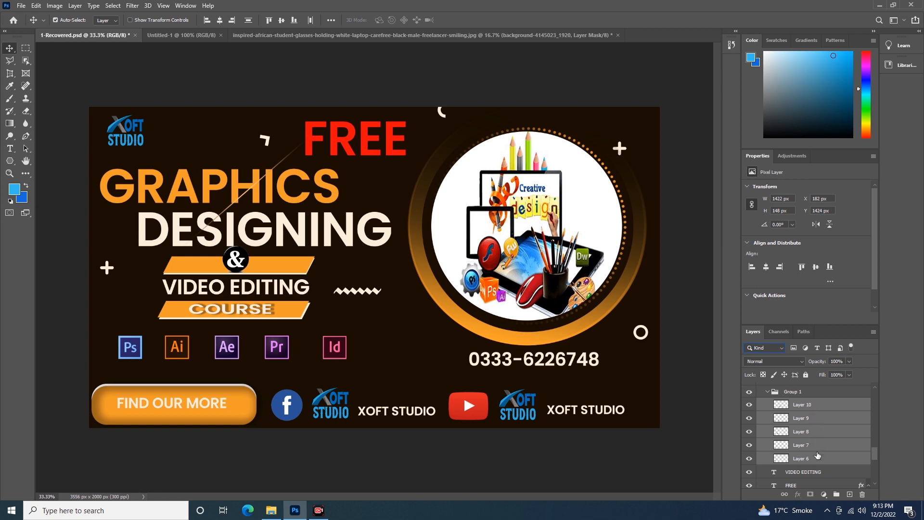
pyautogui.press('ctrl')
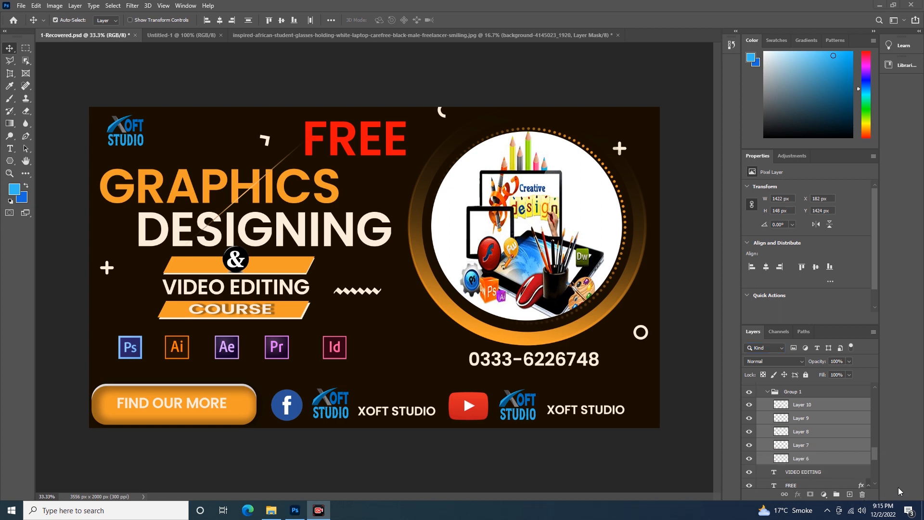
# - Select only Layer 10 in Group 1, and add the non-adjacent Layer 7 and Layer 9 to the selection
pyautogui.click(820, 408)
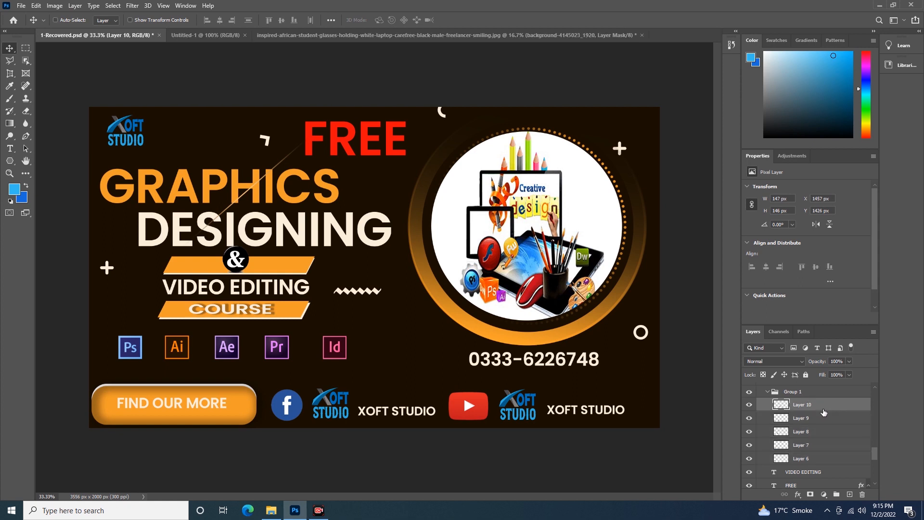
pyautogui.keyDown('ctrl'); pyautogui.click(821, 447); pyautogui.keyUp('ctrl')
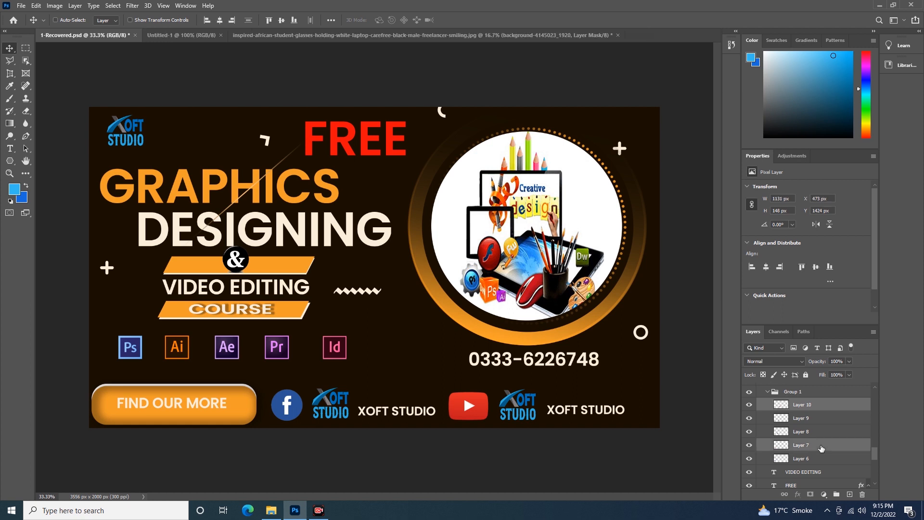
pyautogui.keyDown('ctrl'); pyautogui.click(822, 423); pyautogui.keyUp('ctrl')
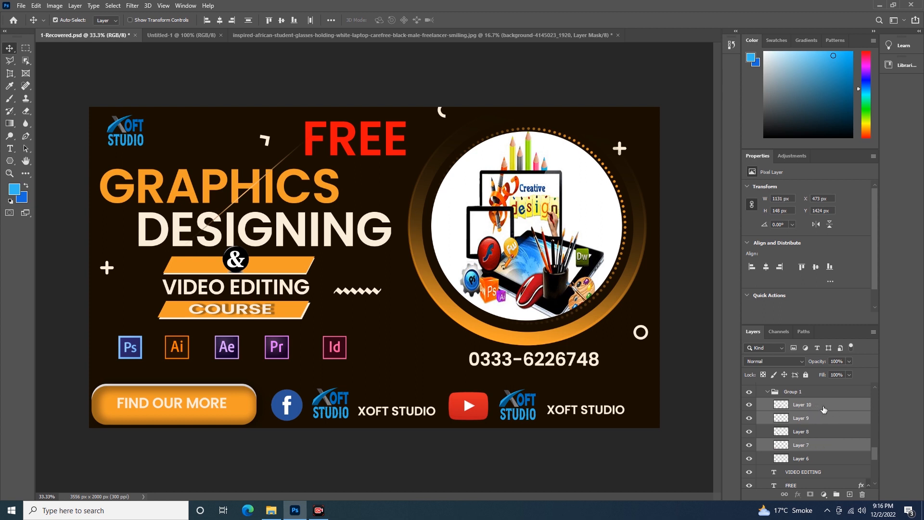
# - Select the icon layers from Layer 10 through Layer 6 and put them into a new group
pyautogui.click(823, 408)
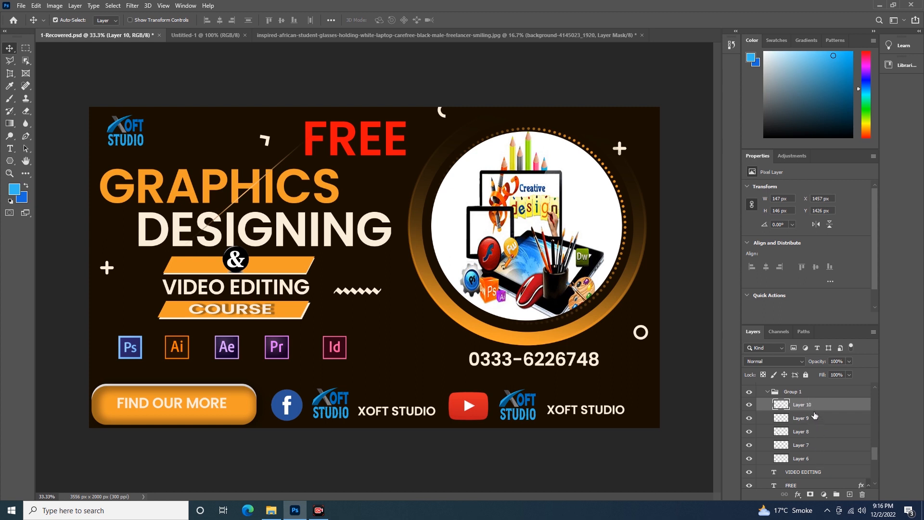
pyautogui.keyDown('shift'); pyautogui.click(824, 459); pyautogui.keyUp('shift')
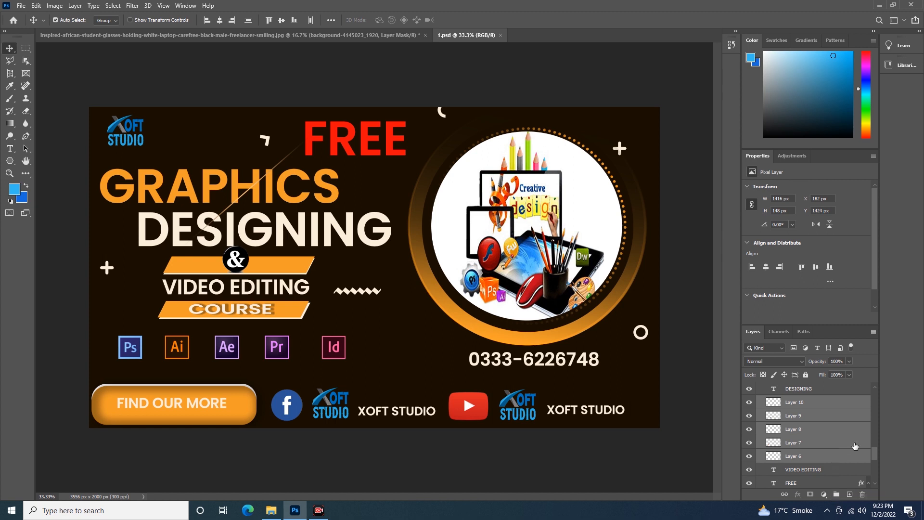
pyautogui.click(836, 494)
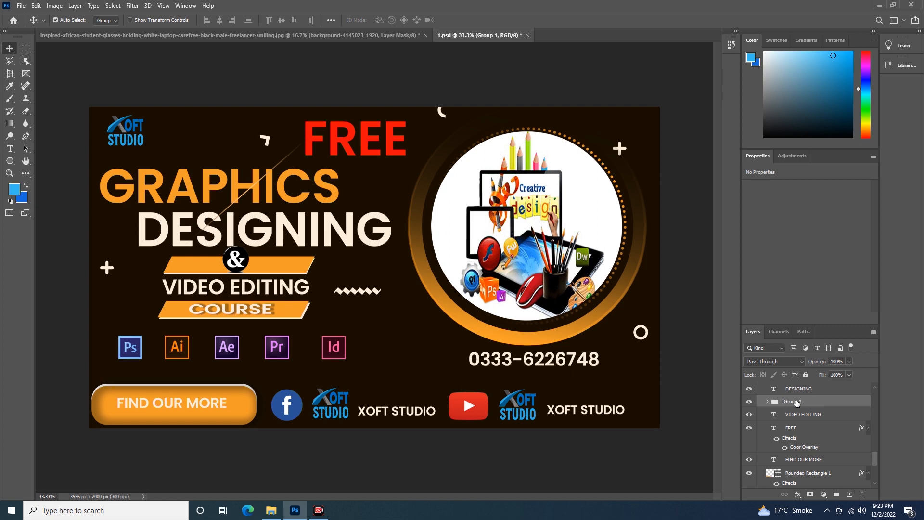
pyautogui.doubleClick(795, 401)
pyautogui.click(849, 403)
# - Switch the Move tool's Auto-Select target to Layer and back to Group, and pick the Background group on the canvas
pyautogui.click(116, 23)
pyautogui.scroll(-1, 530, 326)
pyautogui.click(114, 22)
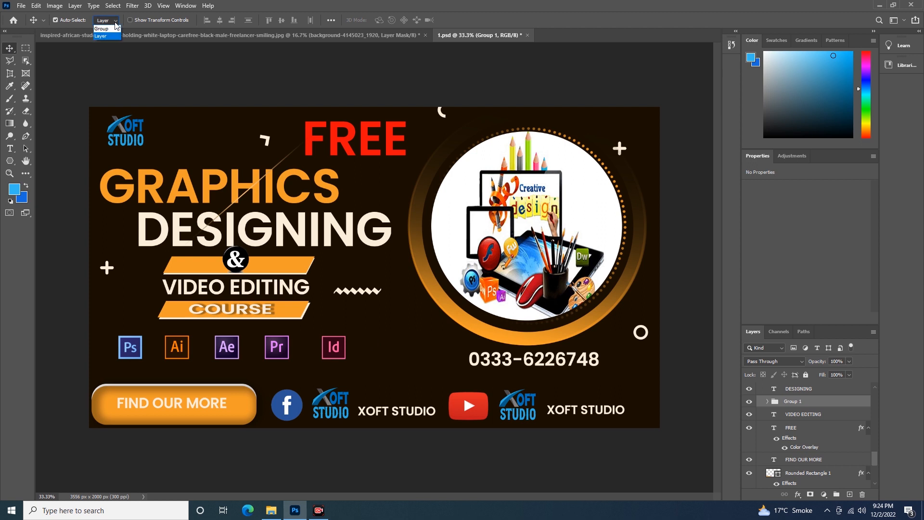
pyautogui.click(101, 28)
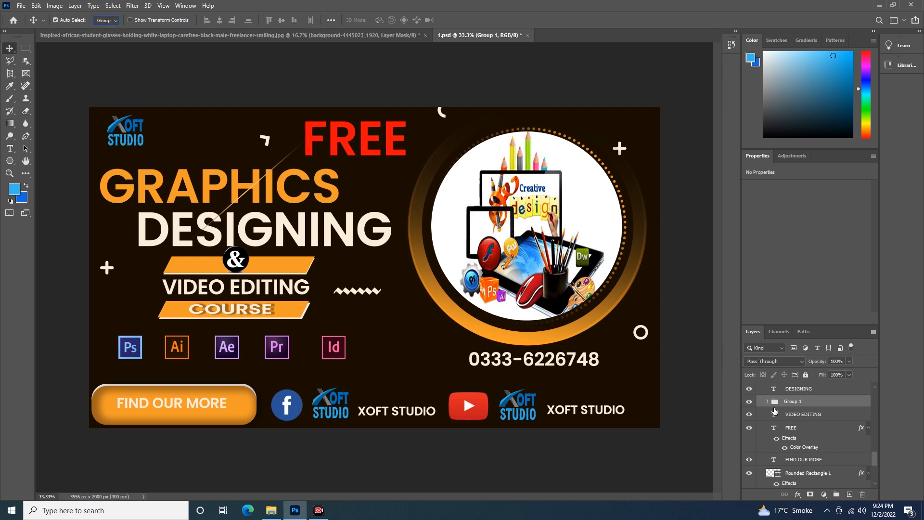
pyautogui.scroll(-1, 594, 352)
pyautogui.click(115, 29)
pyautogui.moveTo(225, 283); pyautogui.dragTo(220, 276)
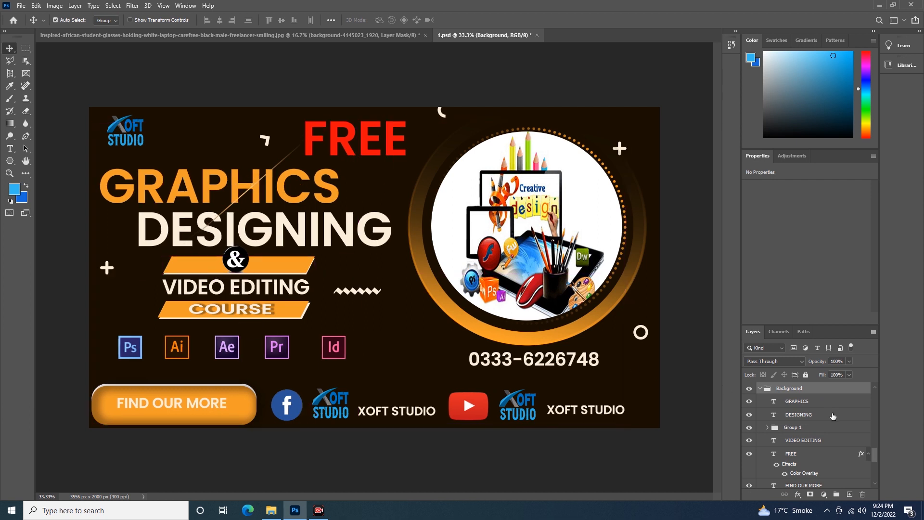
# - Select Group 1 and nudge the whole row of five program icons slightly to the right
pyautogui.click(802, 432)
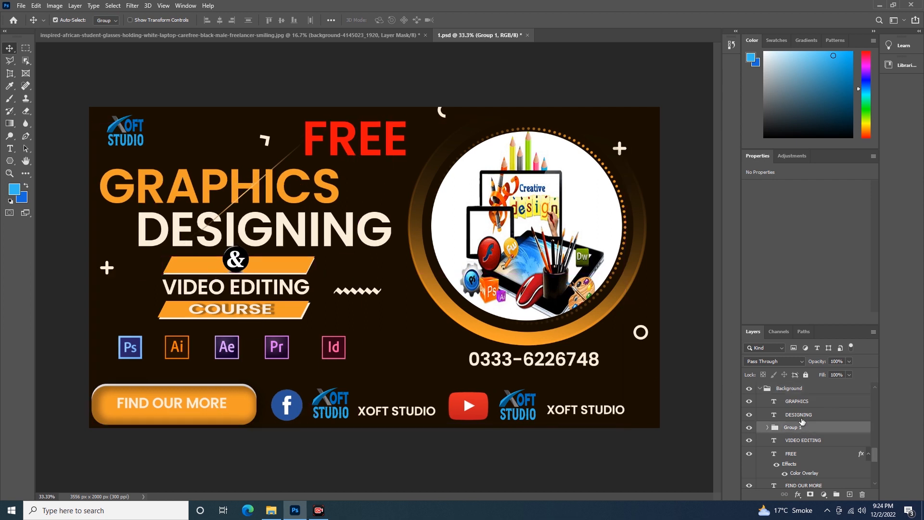
pyautogui.press('Right')
pyautogui.press('Right')
pyautogui.press('Right')
pyautogui.press('Right')
pyautogui.press('Right')
pyautogui.press('Right')
pyautogui.press('Right')
pyautogui.press('Right')
pyautogui.press('Right')
pyautogui.press('Right')
pyautogui.press('Right')
pyautogui.press('Right')
pyautogui.press('Right')
pyautogui.press('Right')
pyautogui.press('Right')
pyautogui.press('Right')
# - Nudge Group 1's row of five program icons further to the right
pyautogui.press('Right')
pyautogui.press('Right')
pyautogui.press('Right')
pyautogui.press('Right')
pyautogui.press('Right')
pyautogui.press('Right')
pyautogui.press('Right')
pyautogui.press('Right')
pyautogui.press('Right')
pyautogui.press('Right')
pyautogui.press('Right')
pyautogui.press('Right')
pyautogui.press('Right')
pyautogui.press('Right')
pyautogui.press('Right')
pyautogui.press('Right')
pyautogui.press('Right')
pyautogui.press('Right')
pyautogui.press('Right')
pyautogui.press('Right')
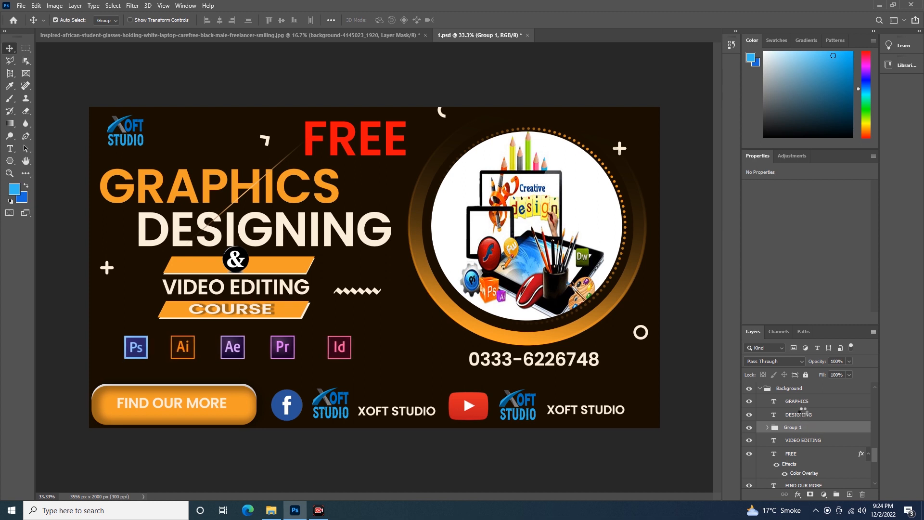
pyautogui.press('Right')
pyautogui.press('Right')
pyautogui.press('Right')
pyautogui.press('Right')
pyautogui.press('Right')
pyautogui.press('Right')
pyautogui.press('Right')
pyautogui.press('Right')
pyautogui.press('Right')
pyautogui.press('Right')
pyautogui.press('Right')
pyautogui.press('Right')
pyautogui.press('Right')
pyautogui.press('Right')
pyautogui.press('Right')
pyautogui.press('Right')
pyautogui.press('Right')
pyautogui.press('Right')
pyautogui.press('Right')
pyautogui.press('Right')
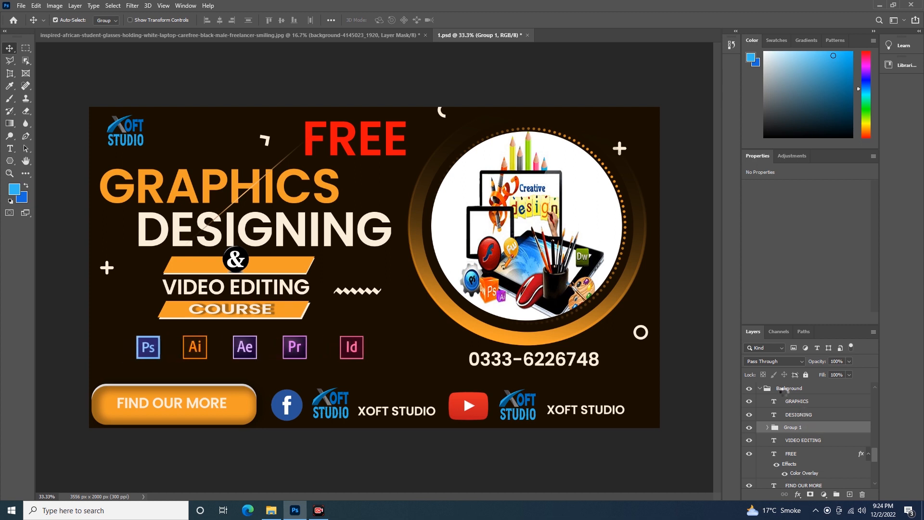
pyautogui.press('Right')
pyautogui.press('Right')
pyautogui.press('Right')
pyautogui.press('Right')
pyautogui.press('Right')
pyautogui.press('Right')
pyautogui.press('Right')
pyautogui.press('Right')
pyautogui.press('Right')
pyautogui.press('Right')
pyautogui.press('Right')
pyautogui.press('Right')
pyautogui.press('Right')
pyautogui.press('Right')
pyautogui.press('Right')
pyautogui.press('Right')
pyautogui.press('Right')
pyautogui.press('Right')
pyautogui.press('Right')
pyautogui.press('Right')
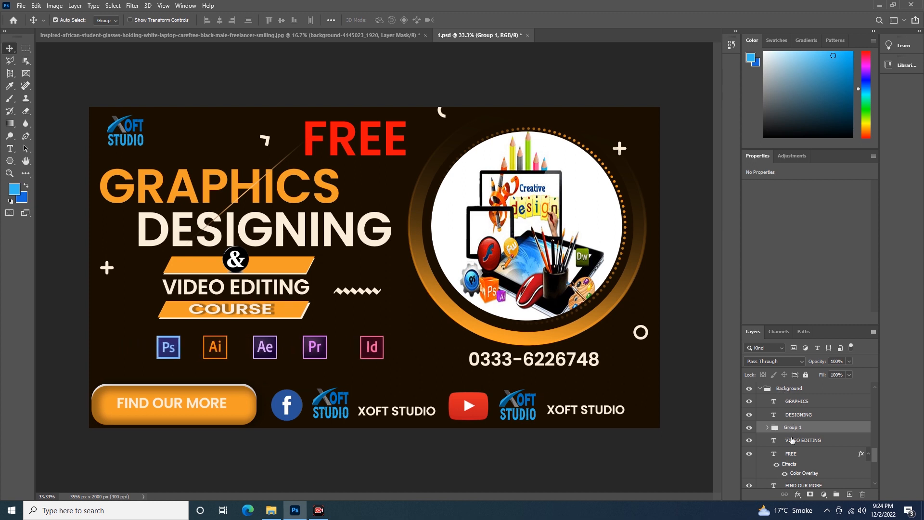
# - Nudge the Group 1 icon row slightly down and then well to the left, close to the poster's left edge
pyautogui.press('Down')
pyautogui.press('Down')
pyautogui.press('Down')
pyautogui.press('Down')
pyautogui.press('Down')
pyautogui.press('Down')
pyautogui.press('Down')
pyautogui.press('Down')
pyautogui.press('Down')
pyautogui.press('Down')
pyautogui.press('Down')
pyautogui.press('Down')
pyautogui.press('Down')
pyautogui.press('Down')
pyautogui.press('Down')
pyautogui.press('Down')
pyautogui.press('Down')
pyautogui.press('Down')
pyautogui.press('Down')
pyautogui.press('Down')
pyautogui.press('Left')
pyautogui.press('Left')
pyautogui.press('Left')
pyautogui.press('Left')
pyautogui.press('Left')
pyautogui.press('Left')
pyautogui.press('Left')
pyautogui.press('Left')
pyautogui.press('Left')
pyautogui.press('Left')
pyautogui.press('Left')
pyautogui.press('Left')
pyautogui.press('Left')
pyautogui.press('Left')
pyautogui.press('Left')
pyautogui.press('Left')
pyautogui.press('Left')
pyautogui.press('Left')
pyautogui.press('Left')
pyautogui.press('Left')
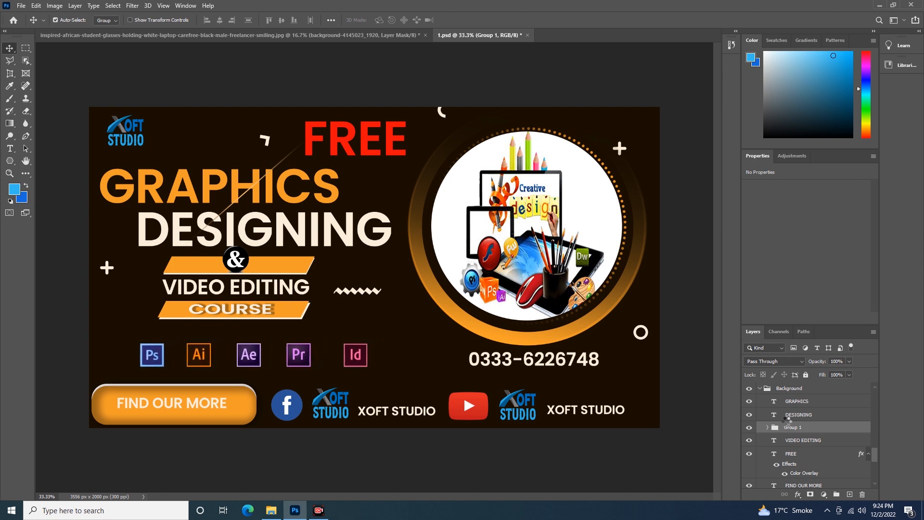
pyautogui.press('Left')
pyautogui.press('Left')
pyautogui.press('Left')
pyautogui.press('Left')
pyautogui.press('Left')
pyautogui.press('Left')
pyautogui.press('Left')
pyautogui.press('Left')
pyautogui.press('Left')
pyautogui.press('Left')
pyautogui.press('Left')
pyautogui.press('Left')
pyautogui.press('Left')
pyautogui.press('Left')
pyautogui.press('Left')
pyautogui.press('Left')
pyautogui.press('Left')
pyautogui.press('Left')
pyautogui.press('Left')
pyautogui.press('Left')
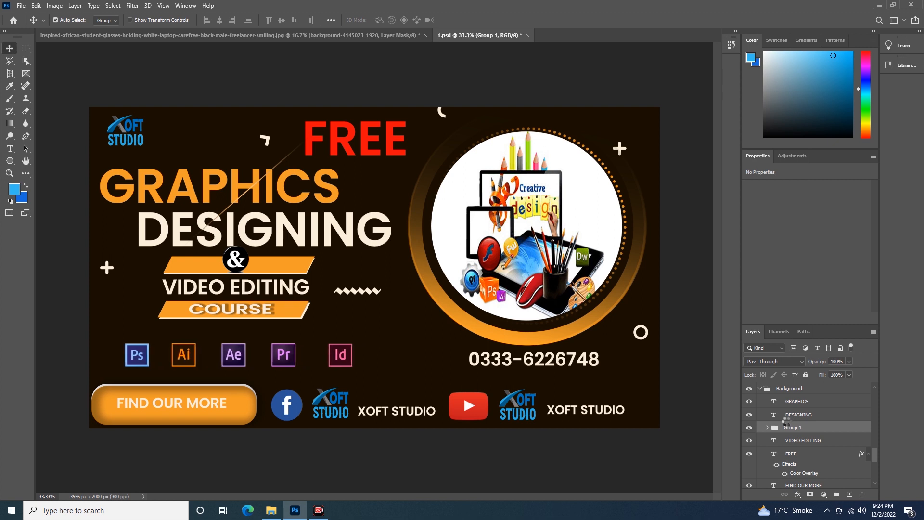
pyautogui.press('Left')
pyautogui.press('Left')
pyautogui.press('Left')
pyautogui.press('Left')
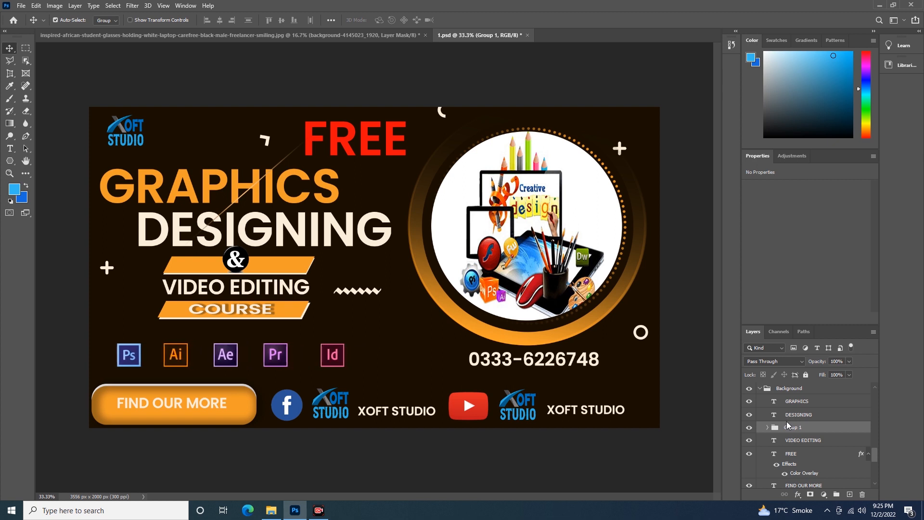
# - Nudge the Group 1 icon row to the right until the Id icon sits under the zigzag shape
pyautogui.press('Right')
pyautogui.press('Right')
pyautogui.press('Right')
pyautogui.press('Right')
pyautogui.press('Right')
pyautogui.press('Right')
pyautogui.press('Right')
pyautogui.press('Right')
pyautogui.press('Right')
pyautogui.press('Right')
pyautogui.press('Right')
pyautogui.press('Right')
pyautogui.press('Right')
pyautogui.press('Right')
pyautogui.press('Right')
pyautogui.press('Right')
pyautogui.press('Right')
pyautogui.press('Right')
pyautogui.press('Right')
pyautogui.press('Right')
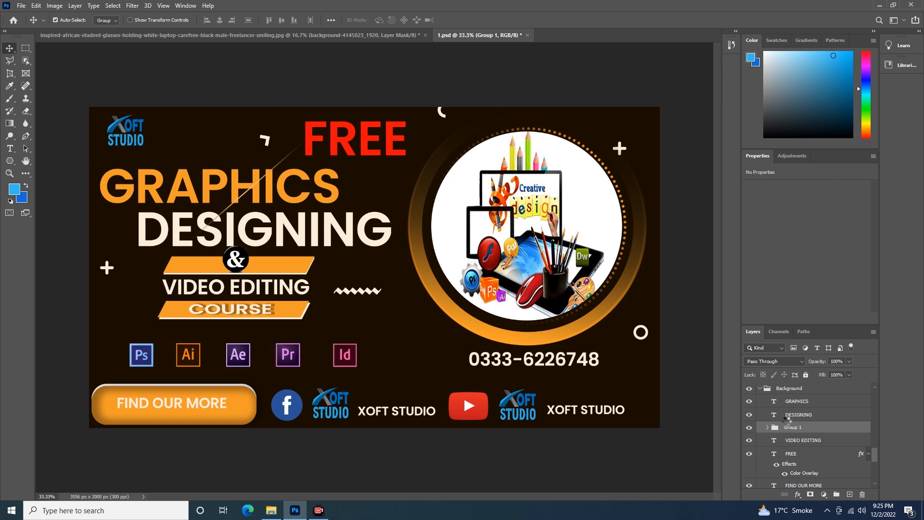
pyautogui.press('Right')
pyautogui.press('Right')
pyautogui.press('Right')
pyautogui.press('Right')
pyautogui.press('Right')
pyautogui.press('Right')
pyautogui.press('Right')
pyautogui.press('Right')
pyautogui.press('Right')
pyautogui.press('Right')
pyautogui.press('Right')
pyautogui.press('Right')
pyautogui.press('Right')
pyautogui.press('Right')
pyautogui.press('Right')
pyautogui.press('Right')
pyautogui.press('Right')
pyautogui.press('Right')
pyautogui.press('Right')
pyautogui.press('Right')
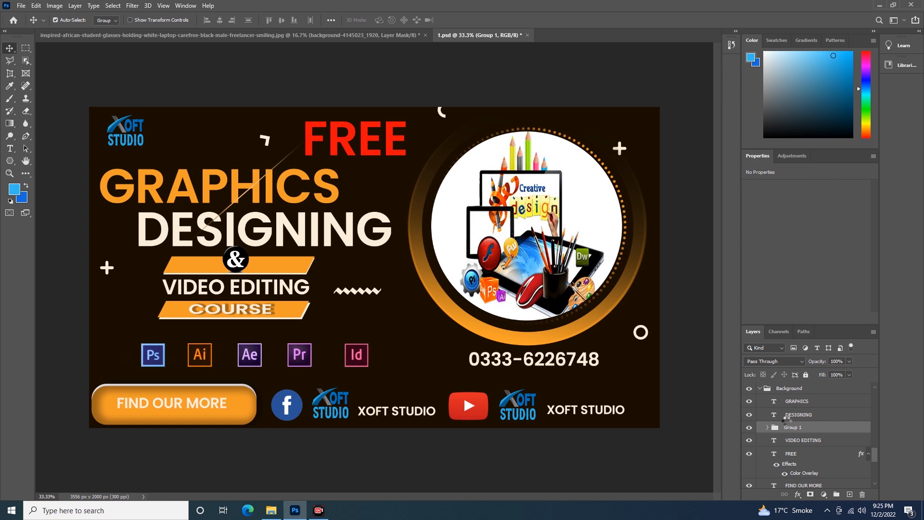
pyautogui.press('Right')
pyautogui.press('Right')
pyautogui.press('Right')
pyautogui.press('Right')
pyautogui.press('Right')
pyautogui.press('Right')
pyautogui.press('Right')
pyautogui.press('Right')
pyautogui.press('Right')
pyautogui.press('Right')
pyautogui.press('Right')
pyautogui.press('Right')
pyautogui.press('Right')
pyautogui.press('Right')
pyautogui.press('Right')
pyautogui.press('Right')
pyautogui.press('Right')
pyautogui.press('Right')
pyautogui.press('Right')
pyautogui.press('Right')
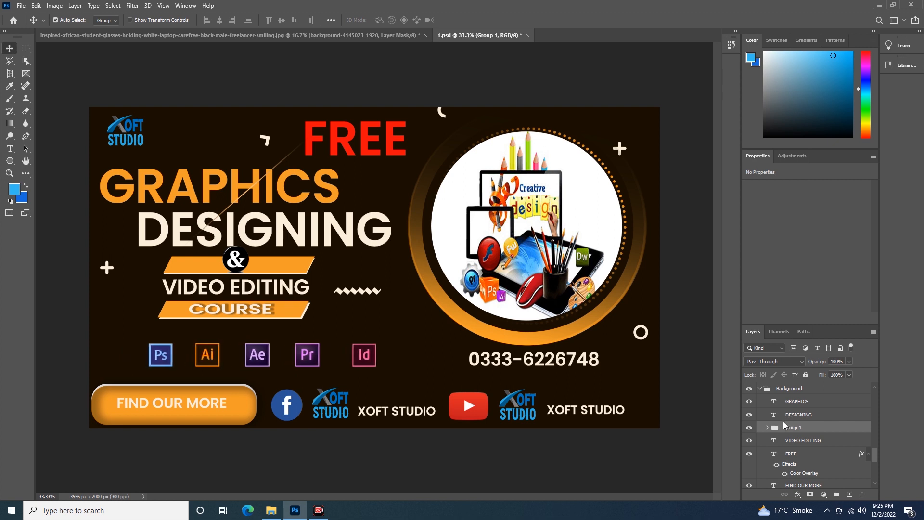
pyautogui.press('Right')
pyautogui.press('Right')
pyautogui.press('Right')
pyautogui.press('Right')
pyautogui.press('Right')
pyautogui.press('Right')
pyautogui.press('Right')
pyautogui.press('Right')
pyautogui.press('Right')
pyautogui.press('Right')
pyautogui.press('Right')
pyautogui.press('Right')
pyautogui.press('Right')
pyautogui.press('Right')
pyautogui.press('Right')
pyautogui.press('Right')
pyautogui.press('Right')
pyautogui.press('Right')
pyautogui.press('Right')
pyautogui.press('Right')
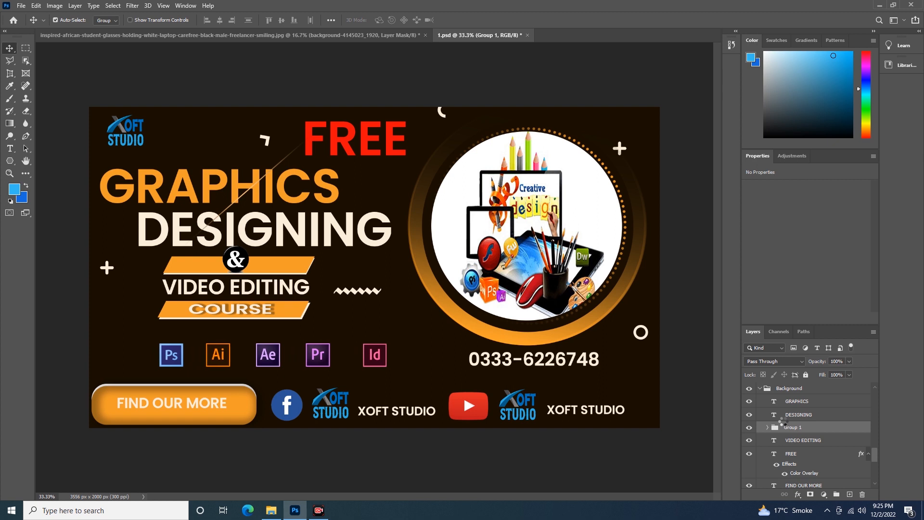
# - Nudge the Group 1 icon row slightly back to the left
pyautogui.press('Left')
pyautogui.press('Left')
pyautogui.press('Left')
pyautogui.press('Left')
pyautogui.press('Left')
pyautogui.press('Left')
pyautogui.press('Left')
pyautogui.press('Left')
pyautogui.press('Left')
pyautogui.press('Left')
pyautogui.press('Left')
pyautogui.press('Left')
pyautogui.press('Left')
pyautogui.press('Left')
pyautogui.press('Left')
pyautogui.press('Left')
pyautogui.press('Left')
pyautogui.press('Left')
pyautogui.press('Left')
pyautogui.press('Left')
pyautogui.press('Left')
pyautogui.press('Left')
pyautogui.press('Left')
pyautogui.press('Left')
pyautogui.press('Left')
pyautogui.press('Left')
pyautogui.press('Left')
pyautogui.press('Left')
pyautogui.press('Left')
pyautogui.press('Left')
pyautogui.press('Left')
pyautogui.press('Left')
pyautogui.press('Left')
pyautogui.press('Left')
pyautogui.press('Left')
pyautogui.press('Left')
pyautogui.press('Left')
pyautogui.press('Left')
pyautogui.press('Left')
pyautogui.press('Left')
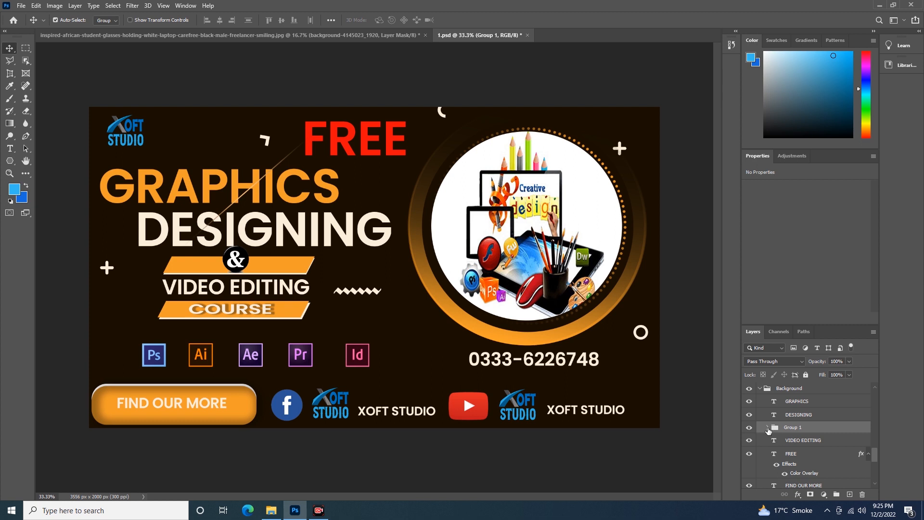
# - Expand Group 1 to select Layer 10, and set the Move tool's Auto-Select target to Layer
pyautogui.click(768, 427)
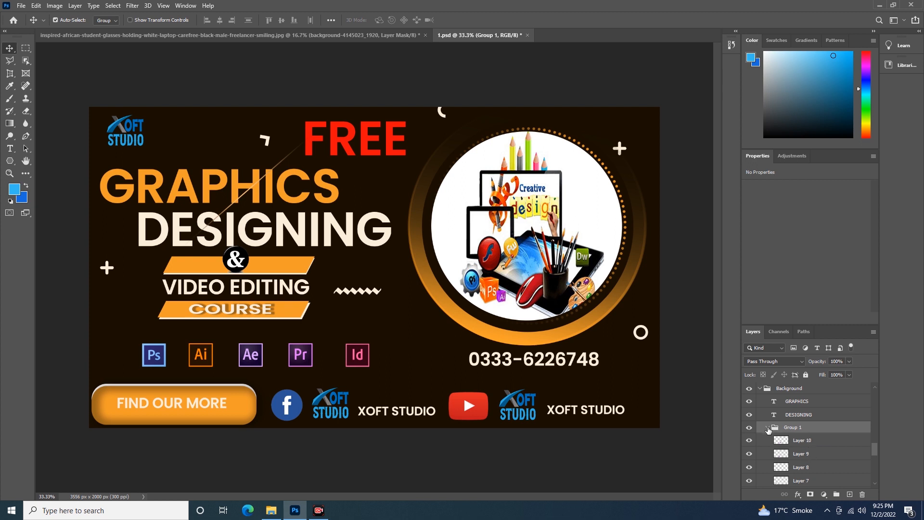
pyautogui.click(799, 440)
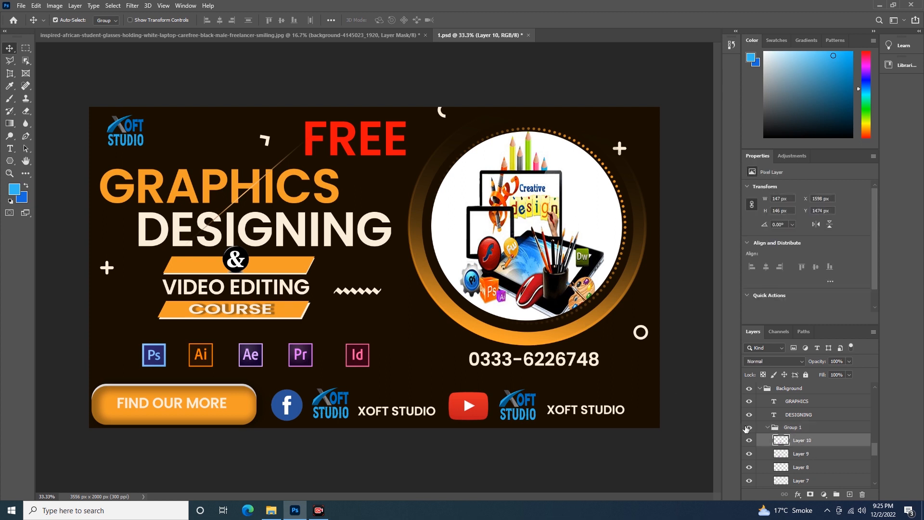
pyautogui.click(114, 21)
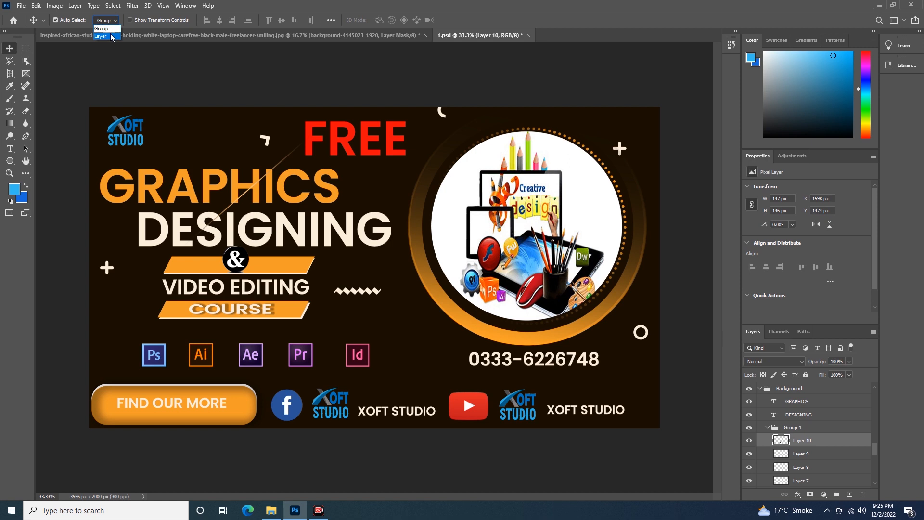
pyautogui.click(106, 37)
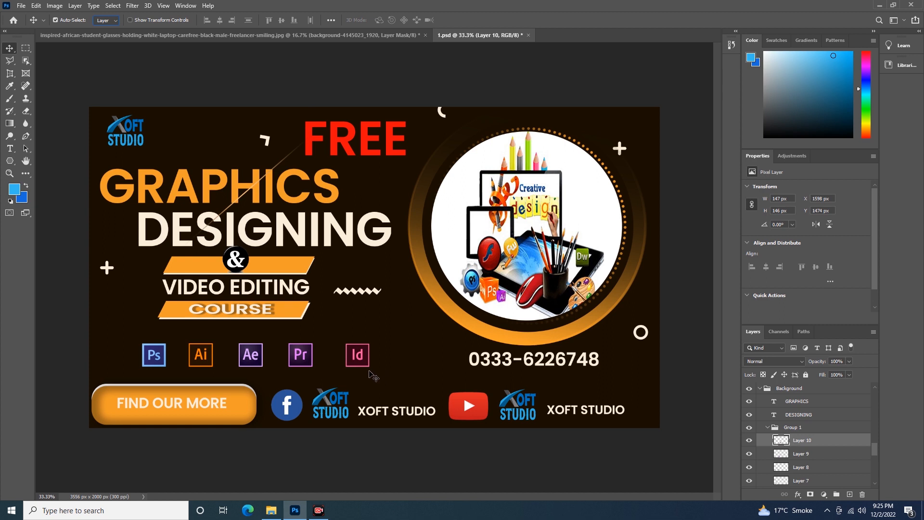
# - Select Layer 9 and nudge only the Pr icon right and left, leaving it slightly closer to the Id icon
pyautogui.click(822, 455)
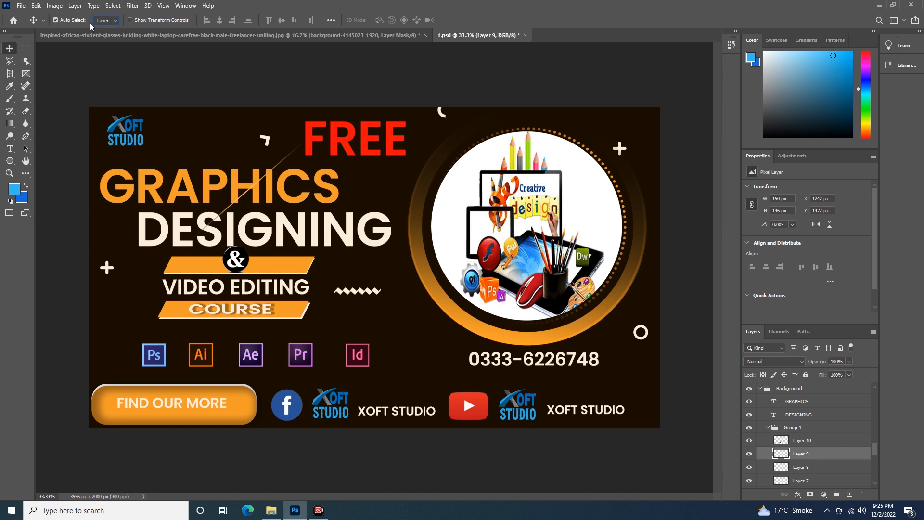
pyautogui.hotkey('shift', 'Right')
pyautogui.hotkey('shift', 'Right')
pyautogui.hotkey('shift', 'Right')
pyautogui.hotkey('shift', 'Right')
pyautogui.hotkey('shift', 'Right')
pyautogui.press('Right')
pyautogui.hotkey('shift', 'Left')
pyautogui.hotkey('shift', 'Left')
pyautogui.hotkey('shift', 'Left')
pyautogui.press('Left')
pyautogui.press('Left')
pyautogui.press('Left')
pyautogui.press('Left')
pyautogui.press('Left')
pyautogui.press('Left')
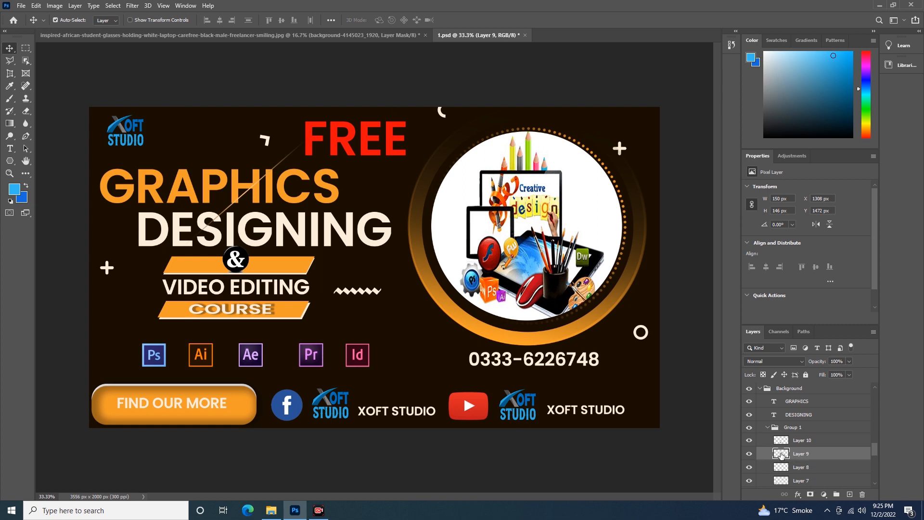
pyautogui.hotkey('shift', 'Right')
pyautogui.hotkey('shift', 'Right')
pyautogui.hotkey('shift', 'Right')
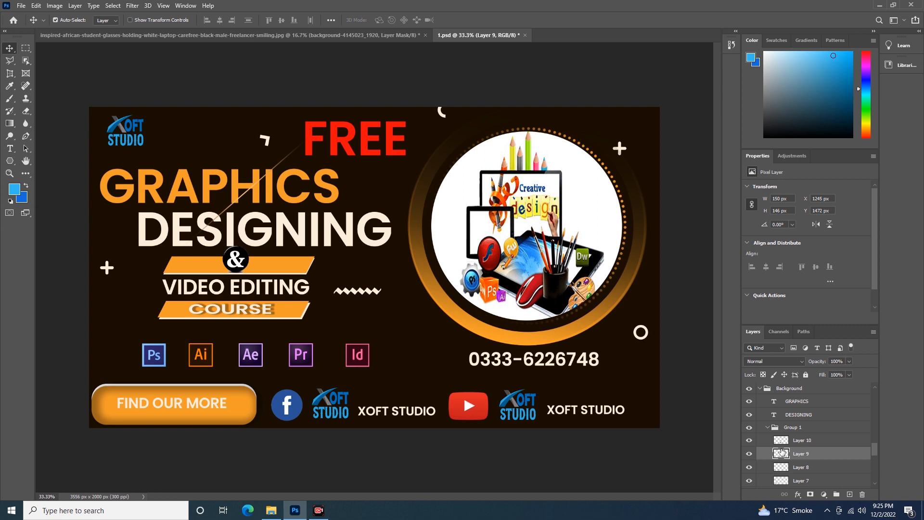
pyautogui.hotkey('shift', 'Right')
pyautogui.press('Right')
pyautogui.press('Right')
pyautogui.press('Right')
pyautogui.press('Right')
pyautogui.press('Right')
pyautogui.press('Right')
pyautogui.press('Right')
pyautogui.press('Right')
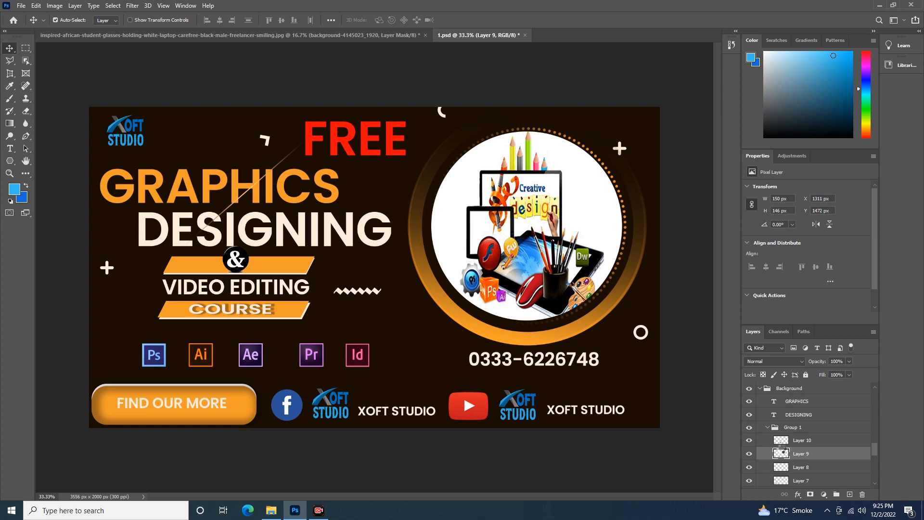
pyautogui.hotkey('shift', 'Left')
# - Select Layer 8 and nudge only the Ae icon to the right, then slightly back to the left
pyautogui.click(808, 468)
pyautogui.hotkey('shift', 'Right')
pyautogui.hotkey('shift', 'Right')
pyautogui.hotkey('shift', 'Right')
pyautogui.hotkey('shift', 'Right')
pyautogui.hotkey('shift', 'Right')
pyautogui.press('Right')
pyautogui.press('Right')
pyautogui.press('Right')
pyautogui.press('Right')
pyautogui.press('Right')
pyautogui.press('Right')
pyautogui.press('Right')
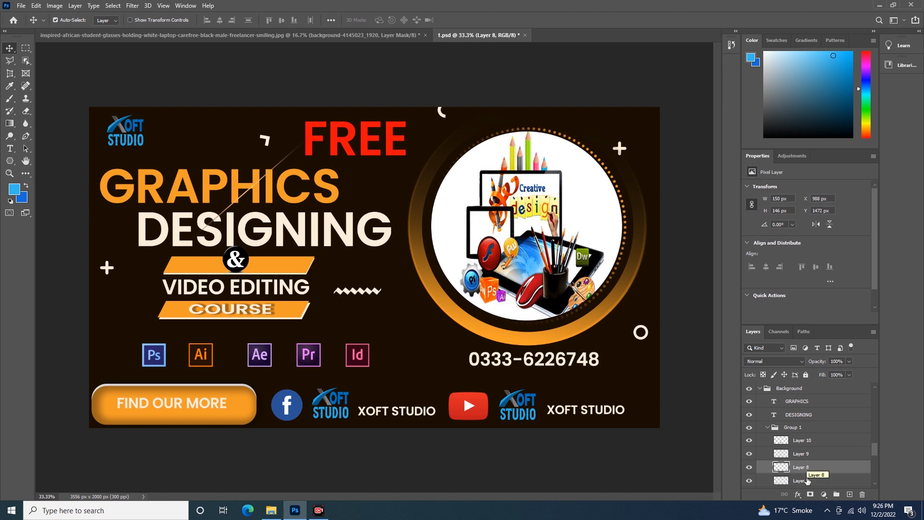
pyautogui.hotkey('shift', 'Left')
pyautogui.hotkey('shift', 'Left')
pyautogui.press('Left')
pyautogui.press('Left')
pyautogui.press('Left')
pyautogui.press('Left')
# - Select Layer 7 and nudge only the Ai icon to the right and back left, to about X 620 px
pyautogui.click(808, 481)
pyautogui.hotkey('shift', 'Right')
pyautogui.hotkey('shift', 'Right')
pyautogui.hotkey('shift', 'Right')
pyautogui.hotkey('shift', 'Right')
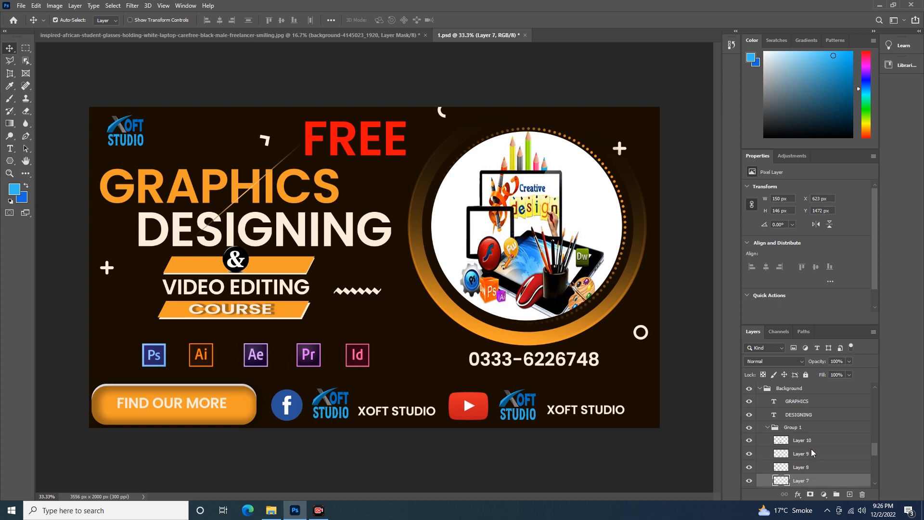
pyautogui.press('Left')
pyautogui.press('Left')
pyautogui.press('Left')
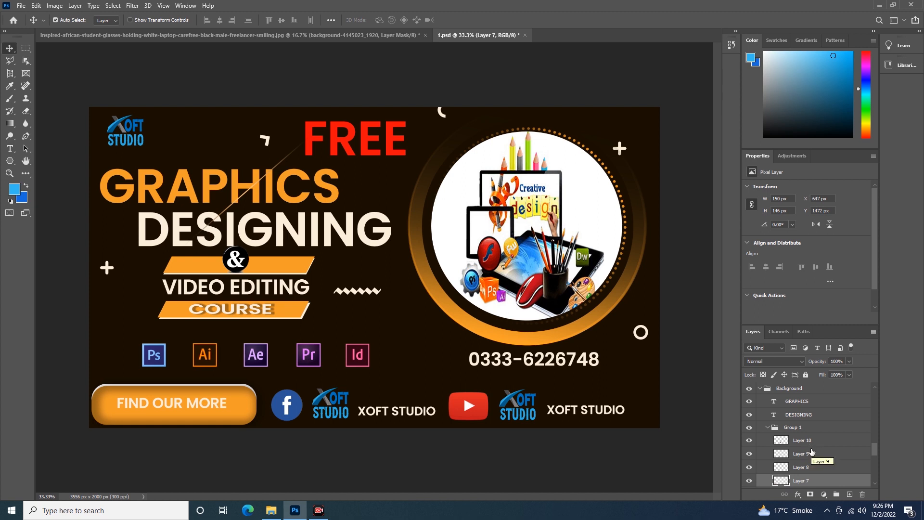
pyautogui.hotkey('shift', 'Left')
pyautogui.hotkey('shift', 'Left')
pyautogui.press('Left')
pyautogui.press('Left')
pyautogui.press('Left')
pyautogui.press('Left')
pyautogui.press('Left')
pyautogui.press('Left')
pyautogui.press('Left')
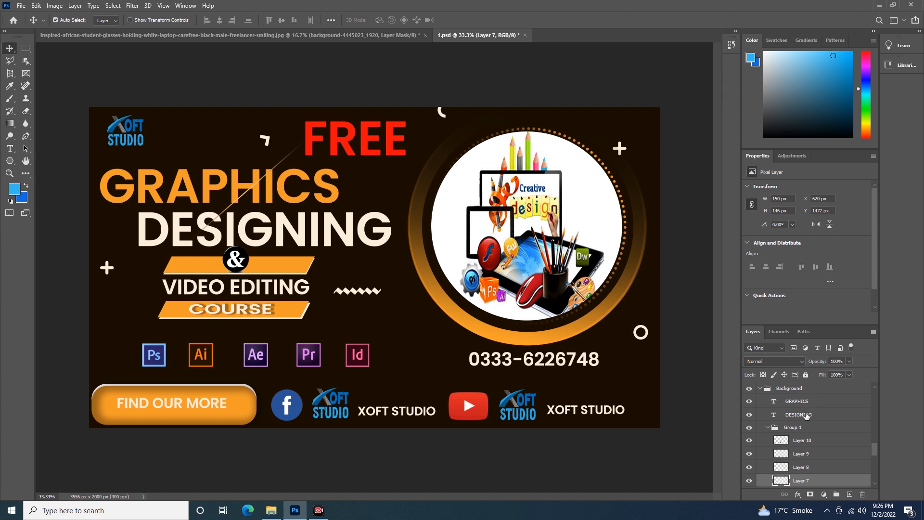
# - Filter the layer list for pixel layers and then for adjustment layers, clearing each filter after viewing
pyautogui.click(792, 348)
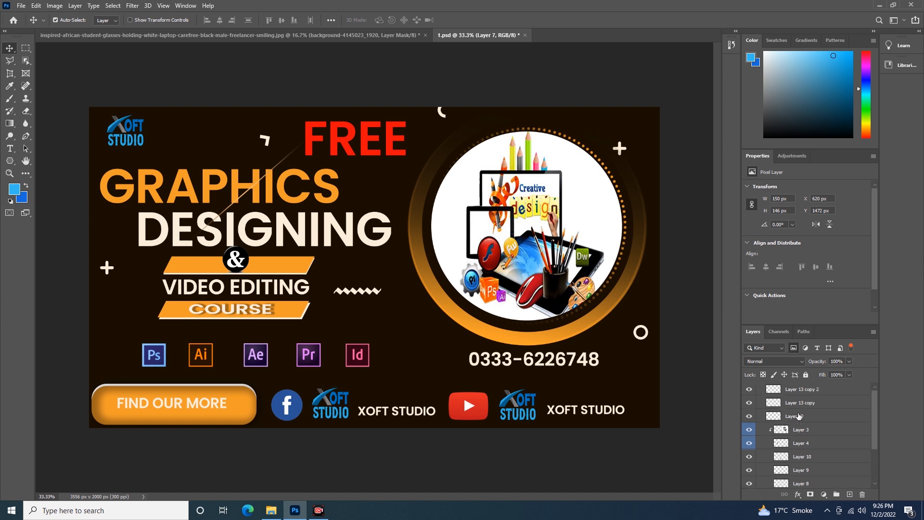
pyautogui.click(794, 347)
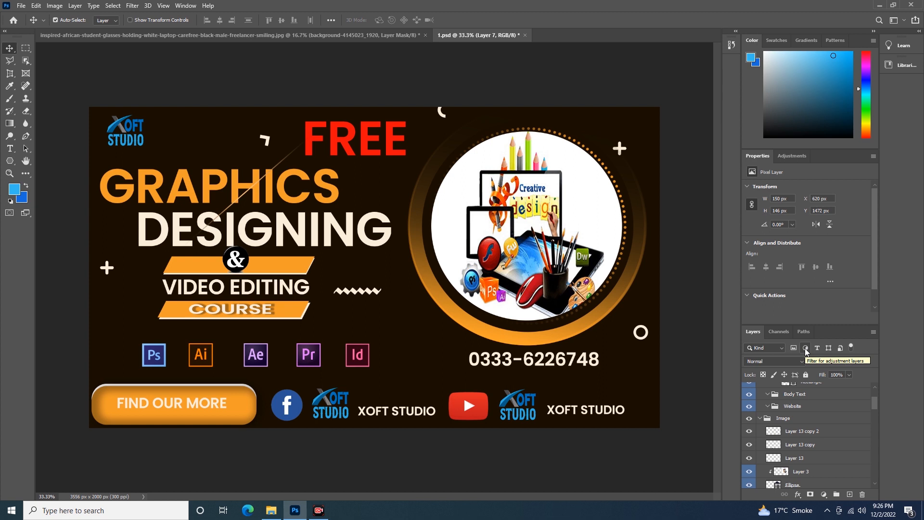
pyautogui.click(806, 349)
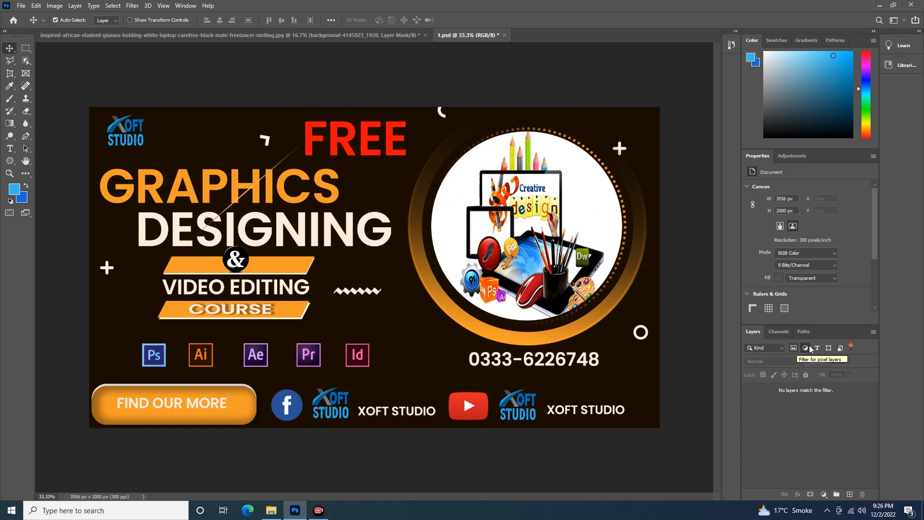
pyautogui.click(806, 348)
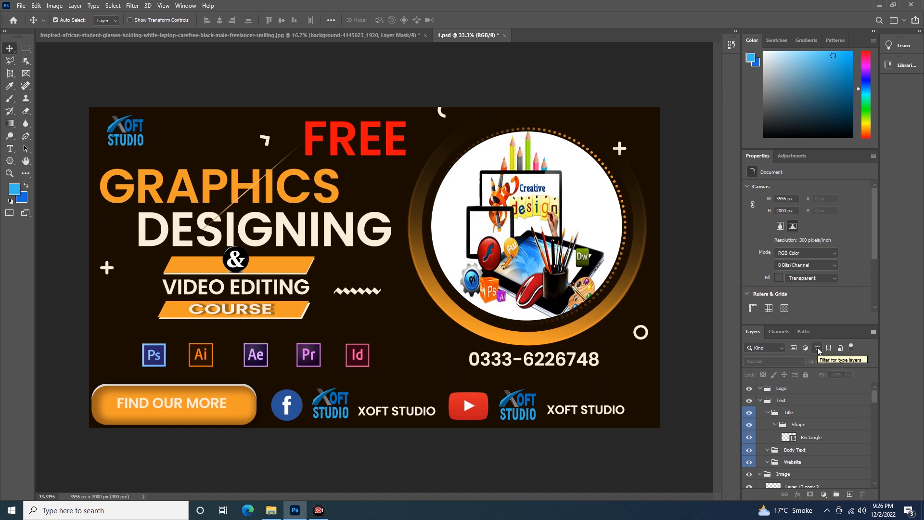
# - Filter the layer list for type layers and then for shape layers, look through the shape layers, and clear the filter
pyautogui.click(817, 348)
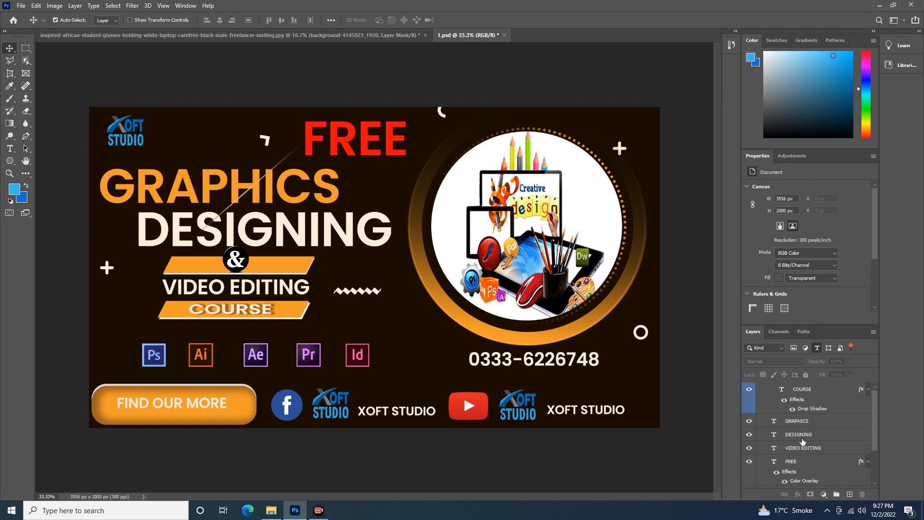
pyautogui.click(816, 348)
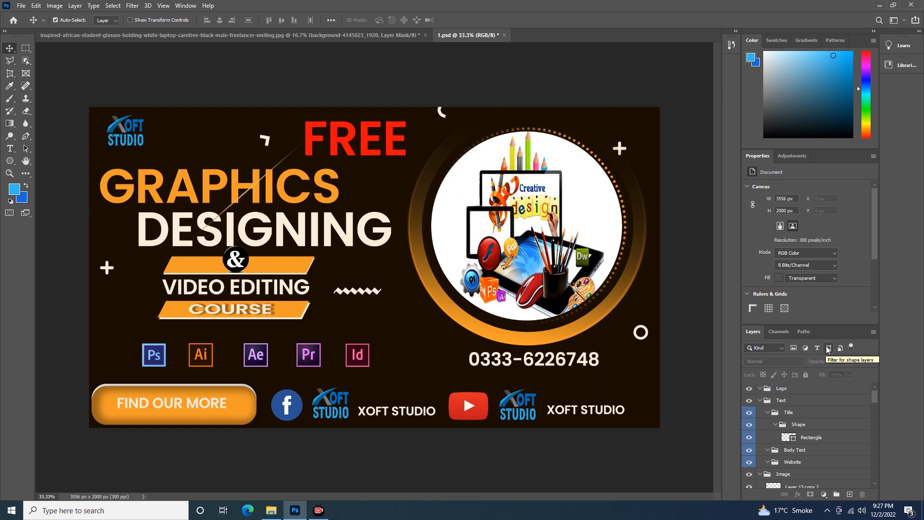
pyautogui.click(827, 349)
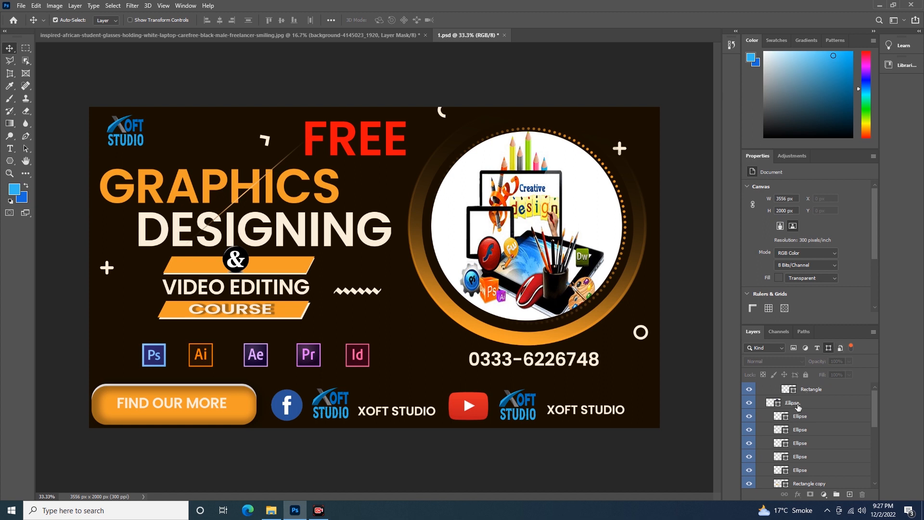
pyautogui.scroll(-2, 798, 407)
pyautogui.scroll(-1, 803, 413)
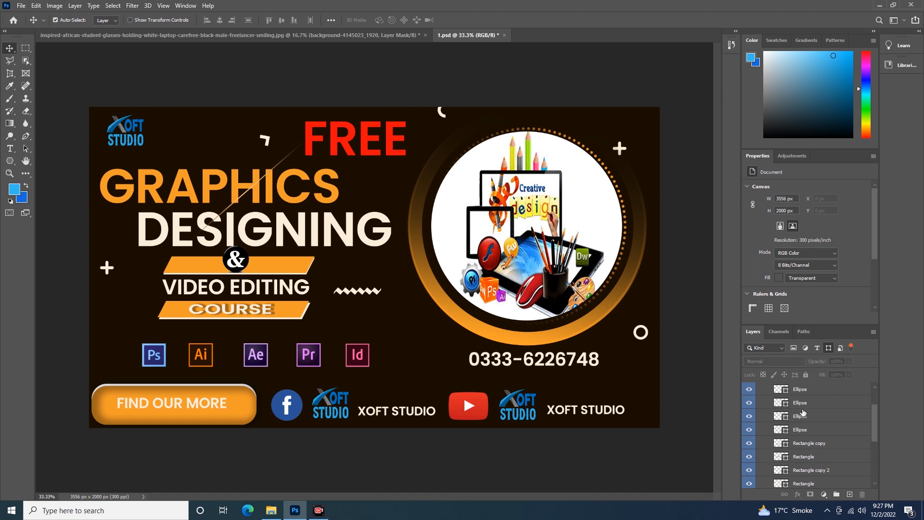
pyautogui.scroll(-6, 801, 435)
pyautogui.scroll(-2, 800, 433)
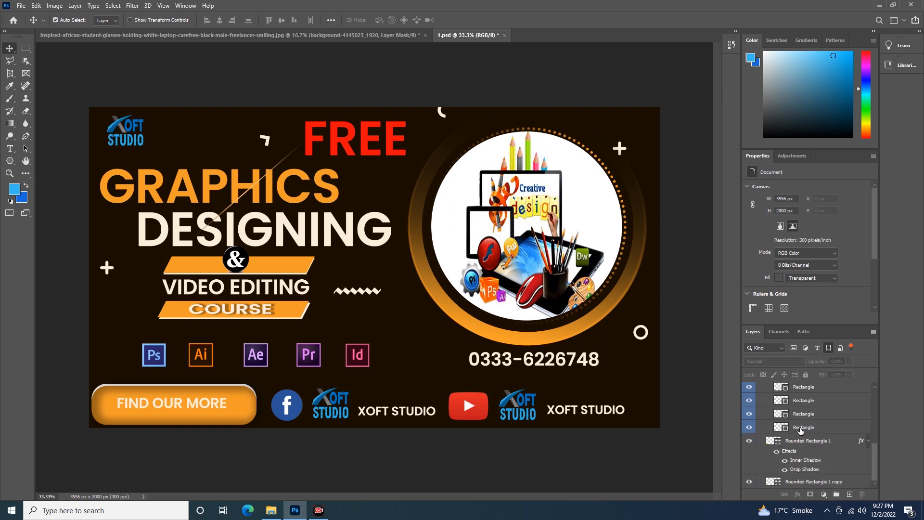
pyautogui.scroll(5, 808, 418)
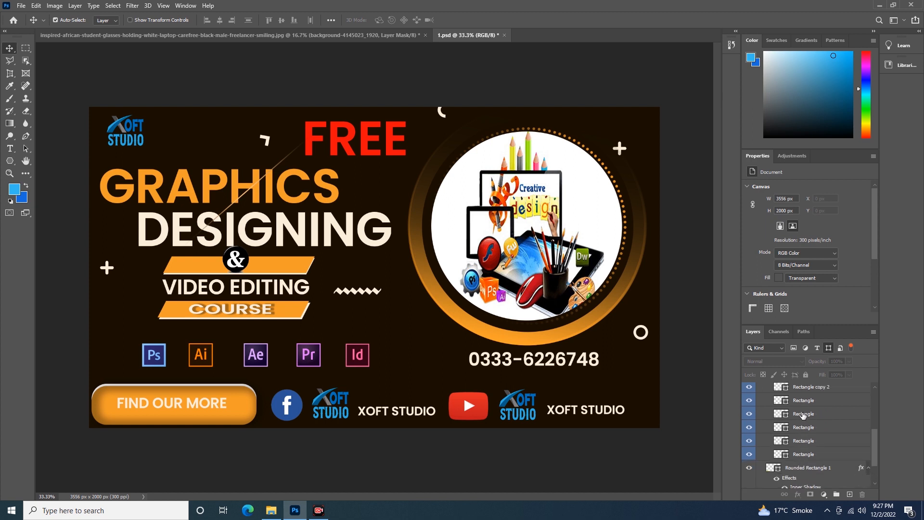
pyautogui.click(827, 350)
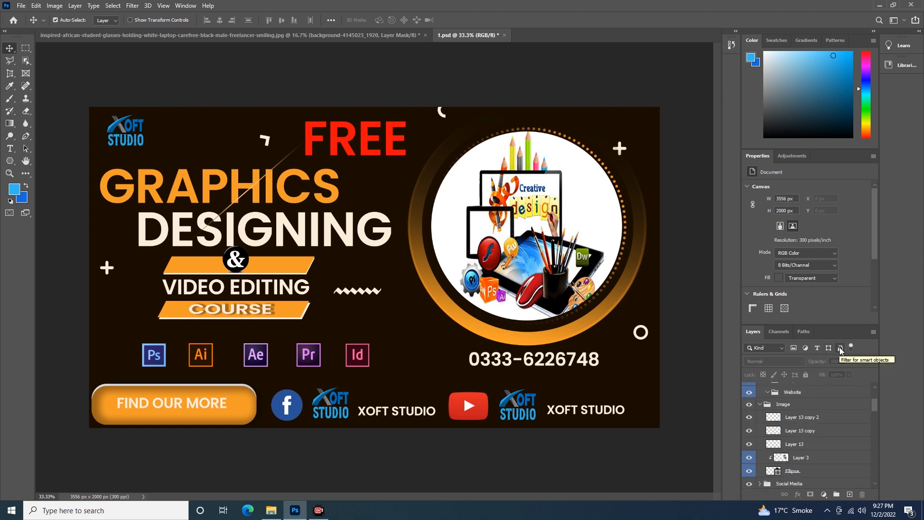
# - Filter the layer list for smart objects, and add pixel layers to the same filter
pyautogui.click(840, 348)
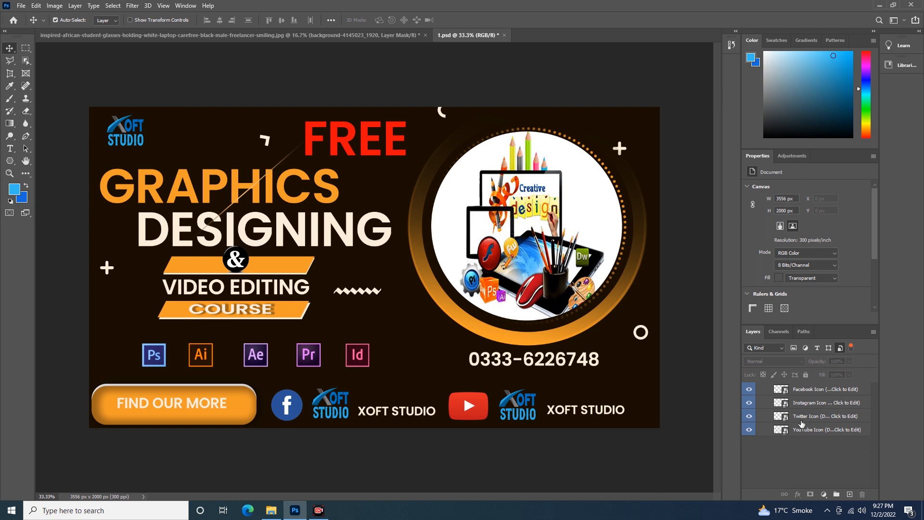
pyautogui.click(793, 348)
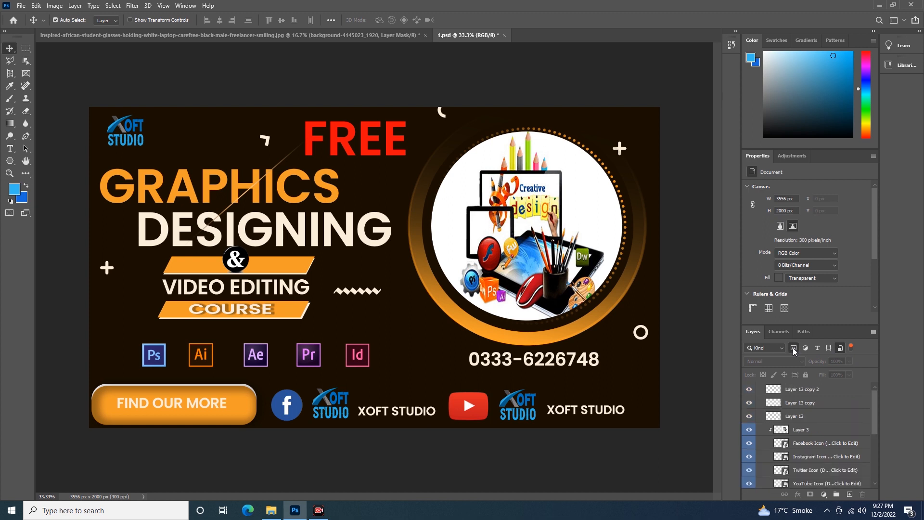